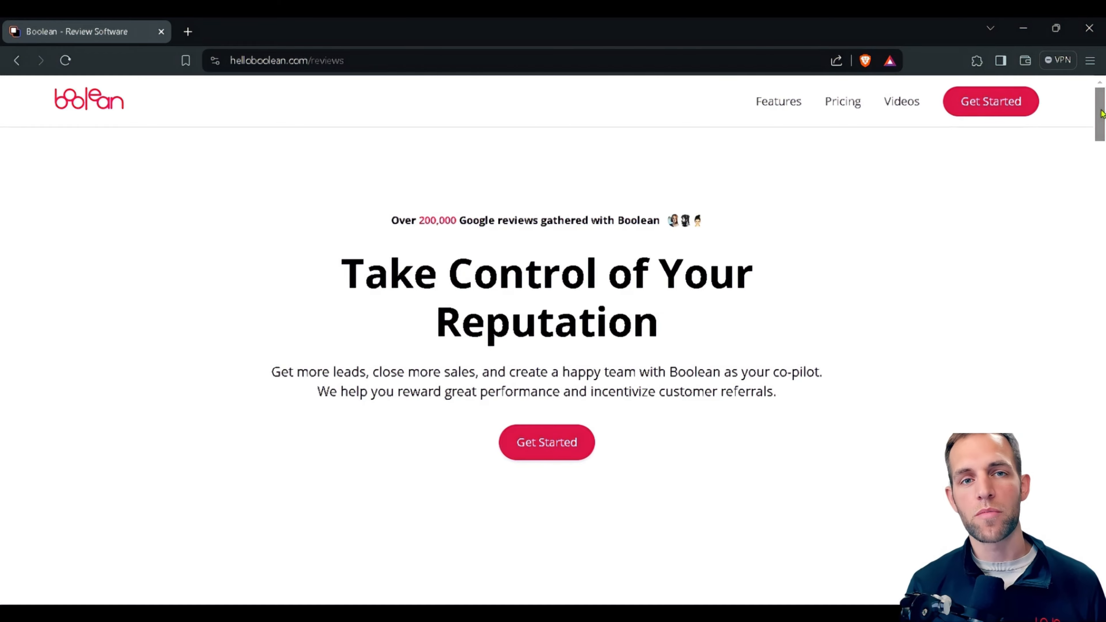
left_click_drag(1101, 113, 1101, 145)
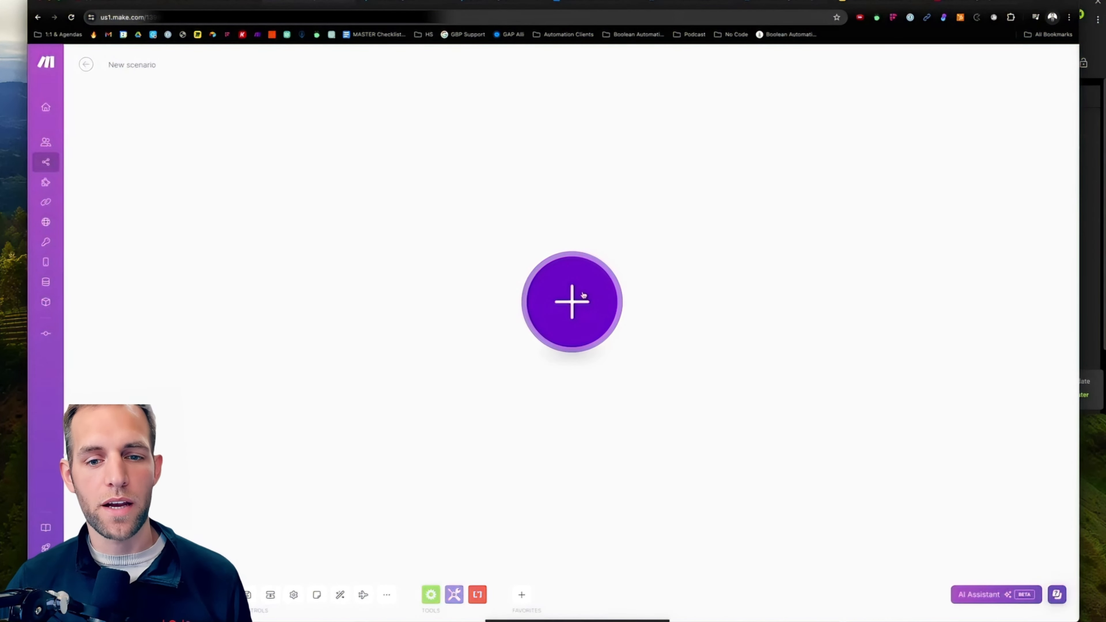
- Rename the new scenario as "Signed Document in eSignature → Auto-save in Airtable"
left_click(114, 62)
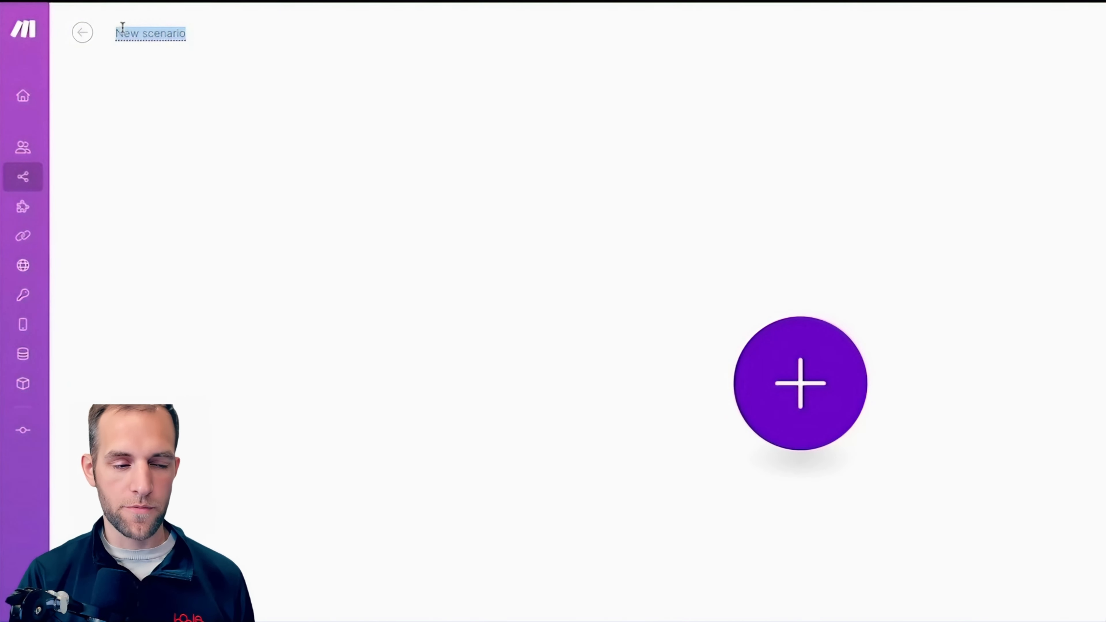
type("Signed Do")
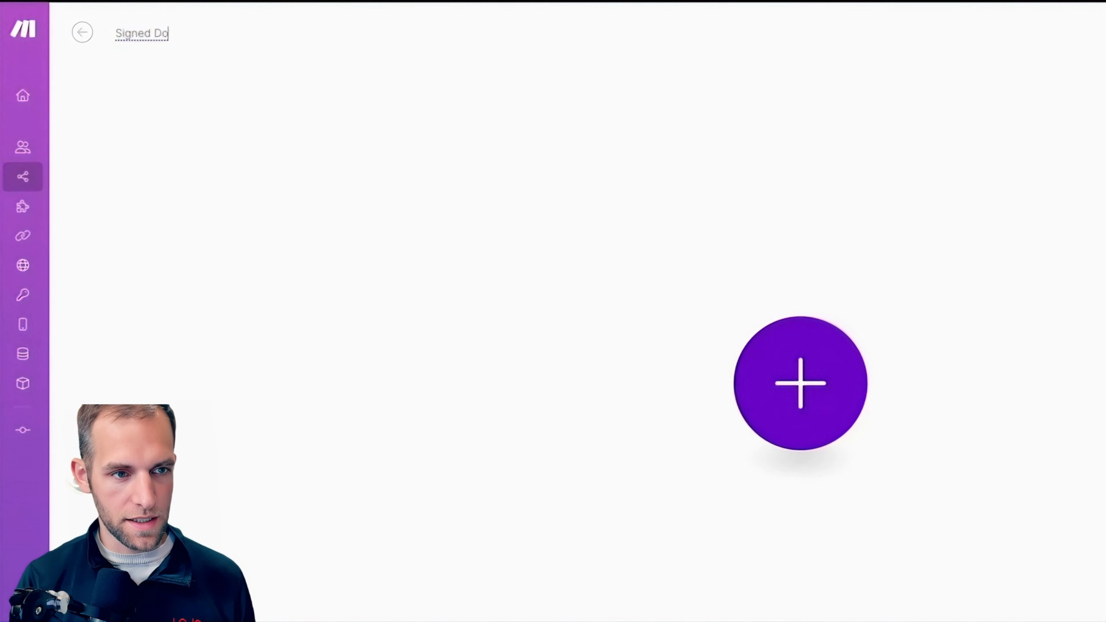
type("cument in eSi")
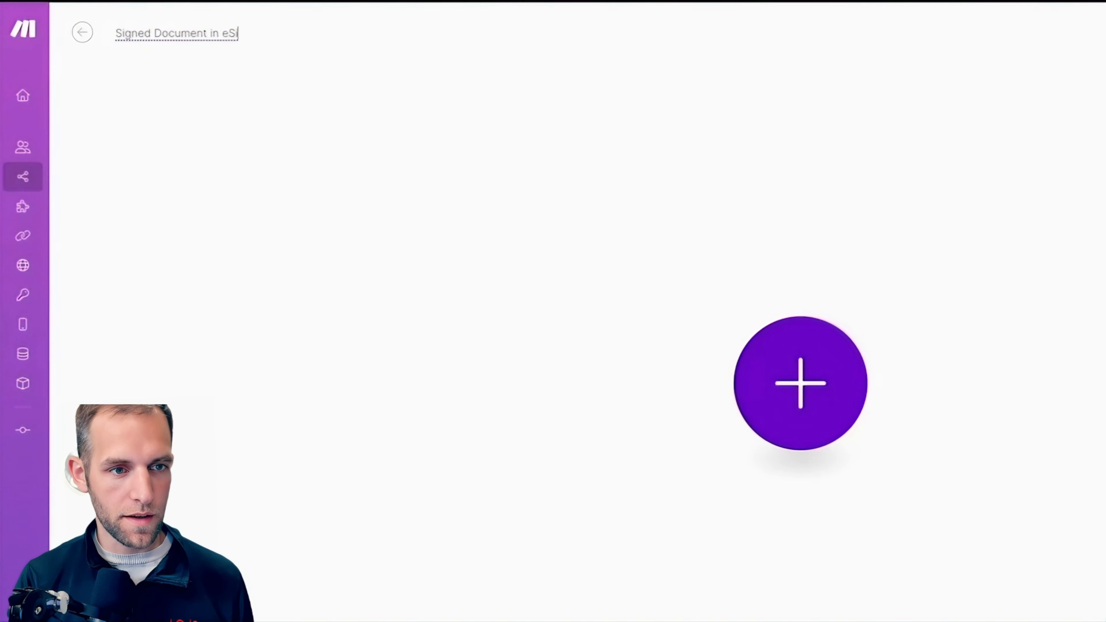
type("gnature →")
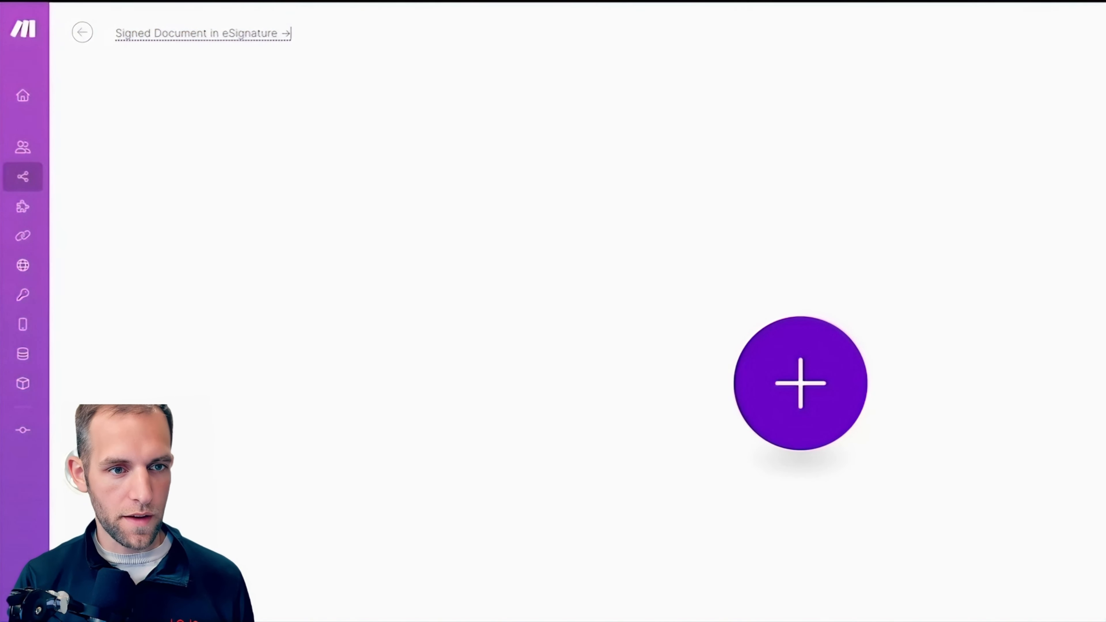
type(" Auto-A")
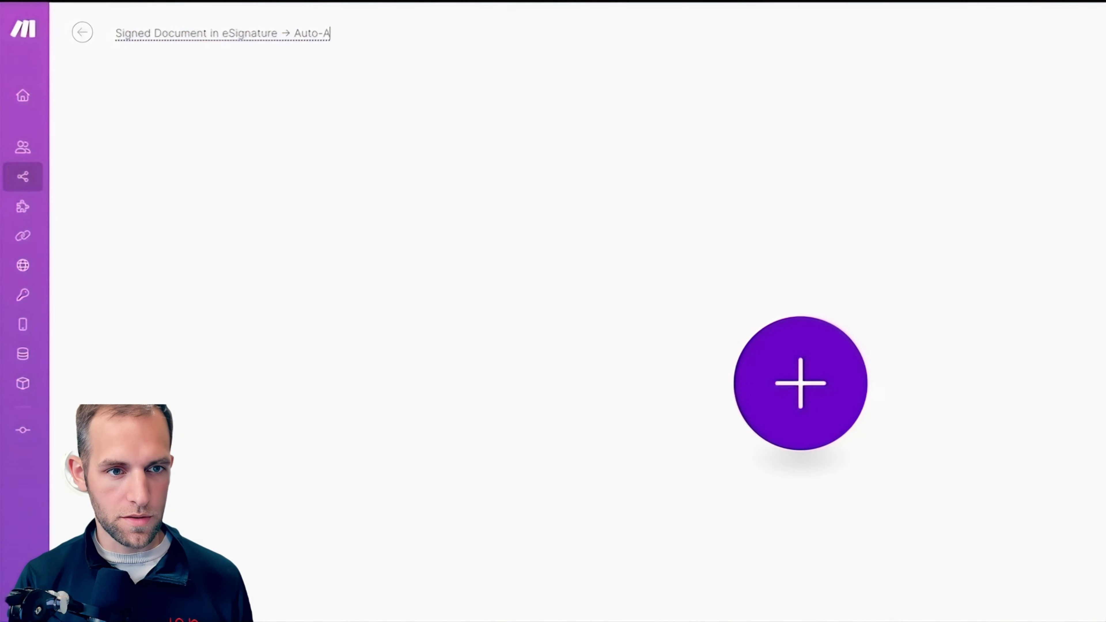
key("BackSpace")
type("save in Airtabl")
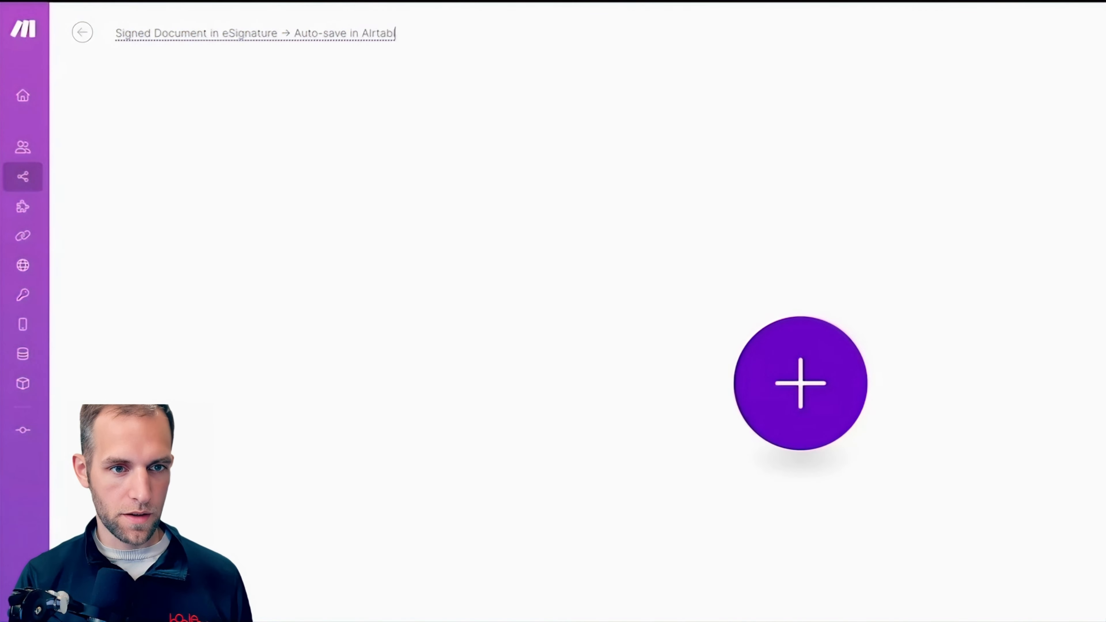
key("BackSpace")
key("BackSpace")
key("BackSpace")
key("BackSpace")
key("BackSpace")
type("rtable")
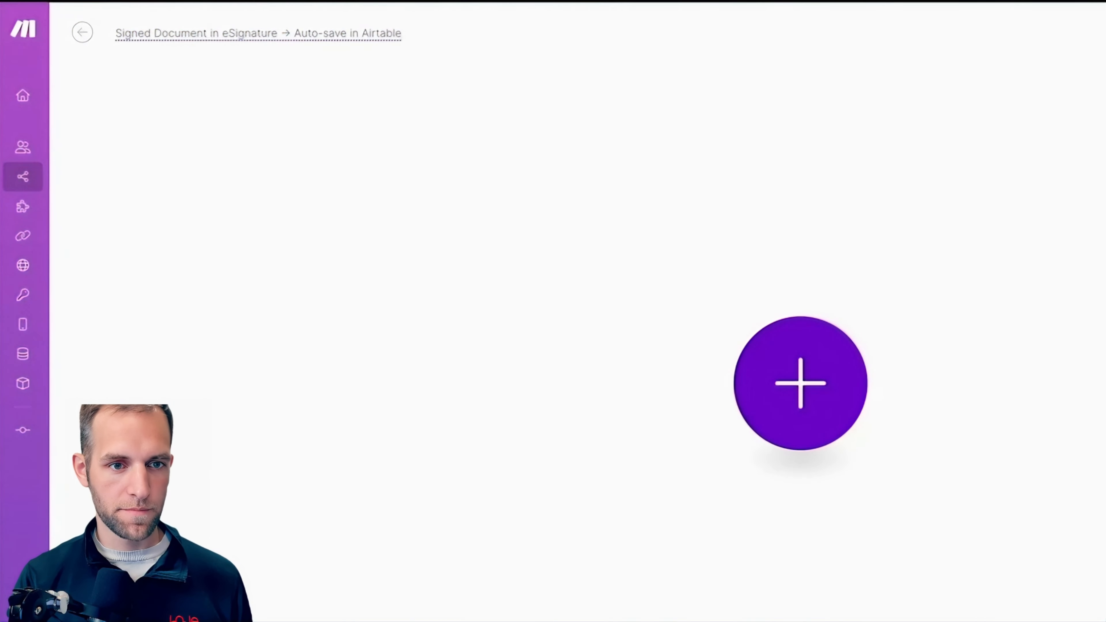
- Prefix the scenario name with "Test YouTube - " and save the name
left_click(115, 33)
type("Test ")
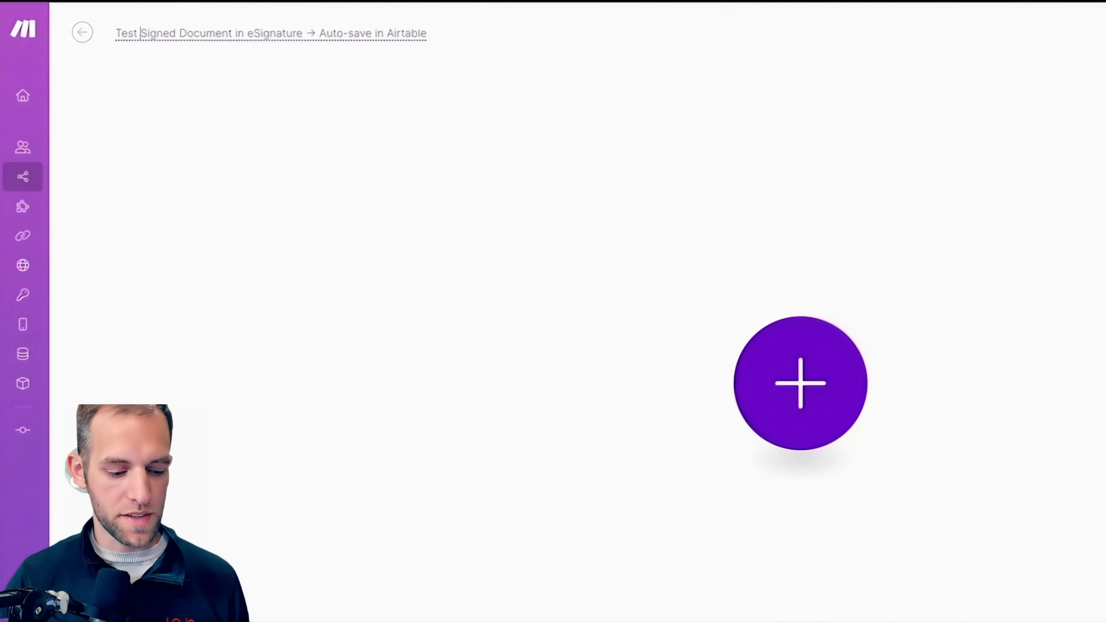
type("YouTube -")
key("Return")
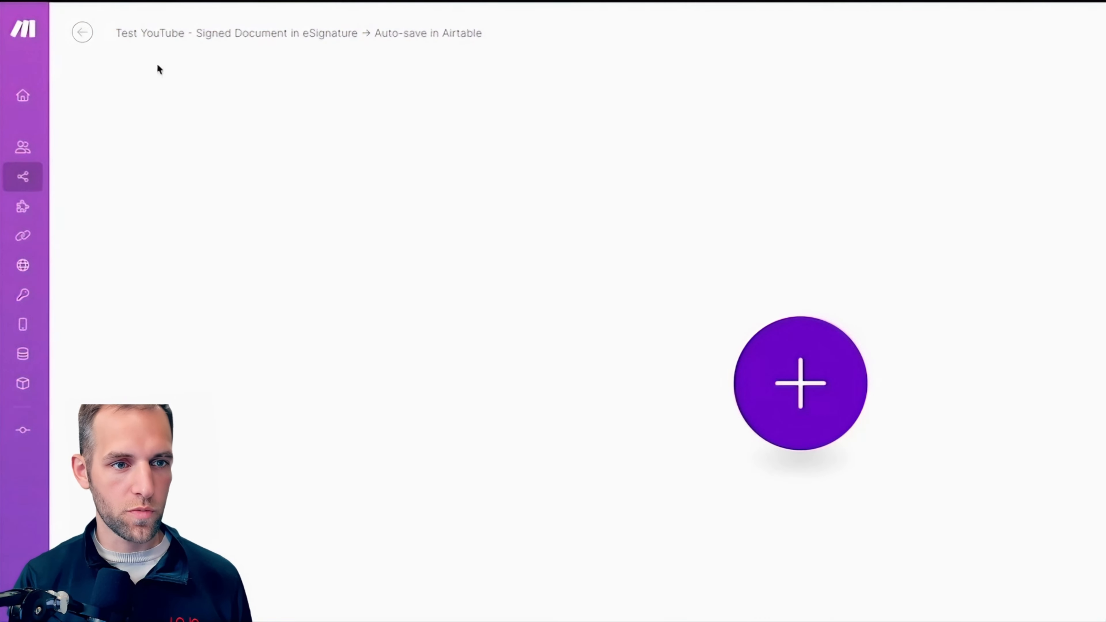
- Search the apps for "esignature" and add the eSignatures.io Watch Contract Signed trigger as the scenario's first module
left_click(767, 388)
type("es")
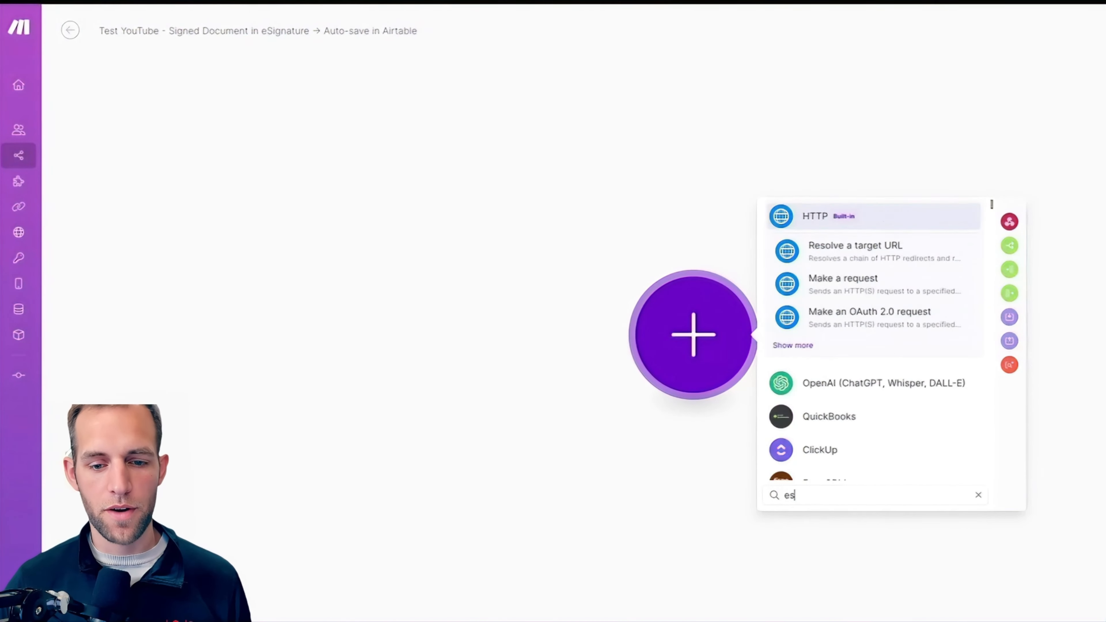
type("ign")
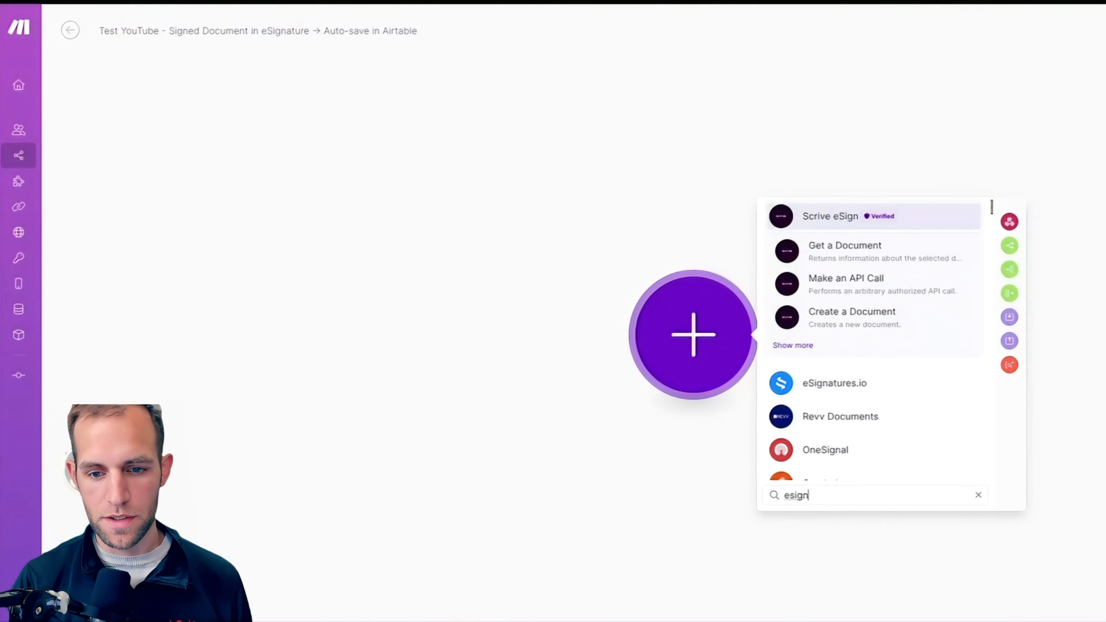
type("atiu")
key("BackSpace")
key("BackSpace")
type("u")
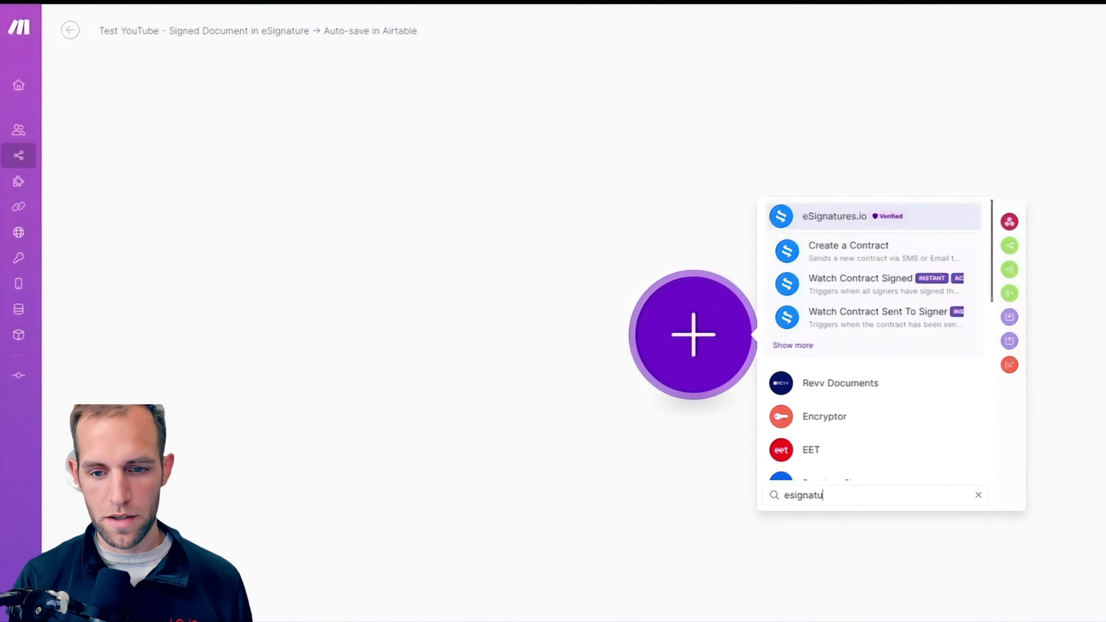
type("re")
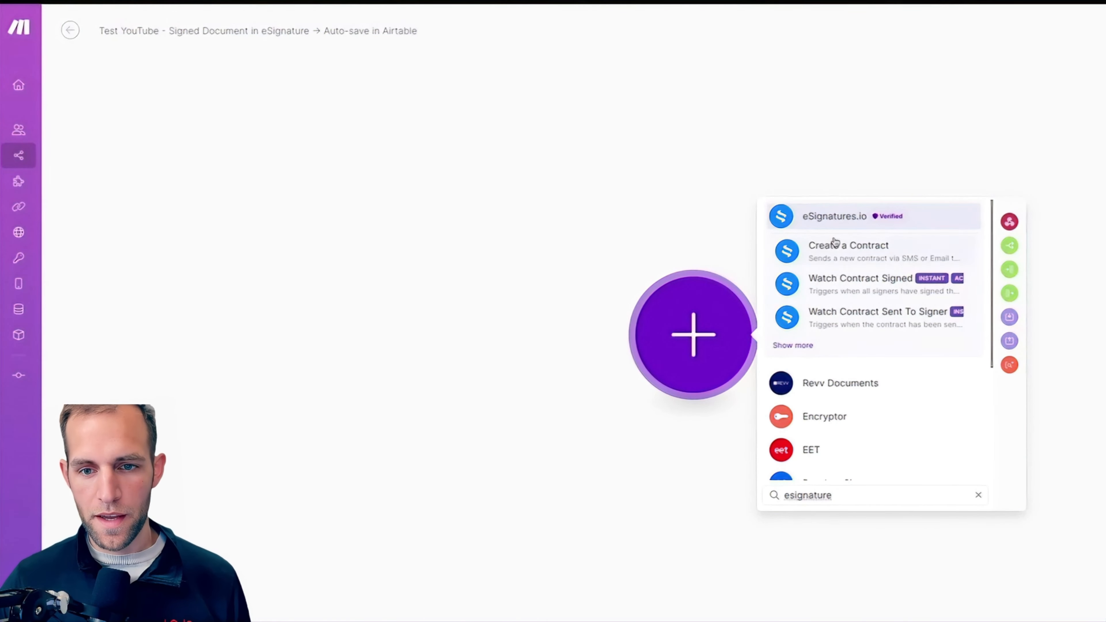
left_click(798, 346)
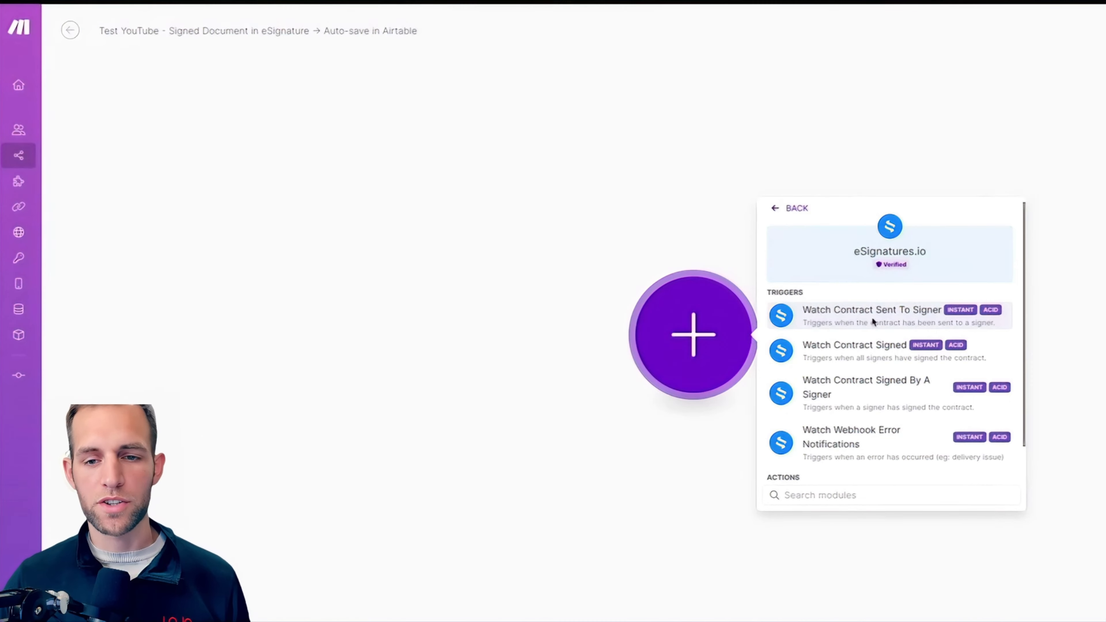
scroll(887, 417, "down", 1)
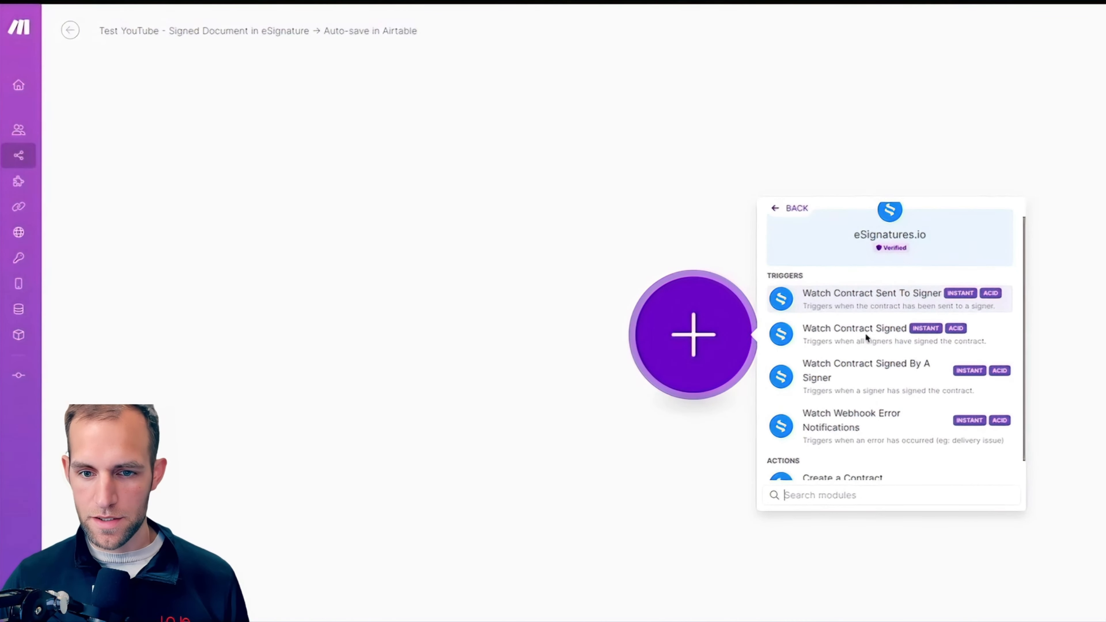
left_click(874, 332)
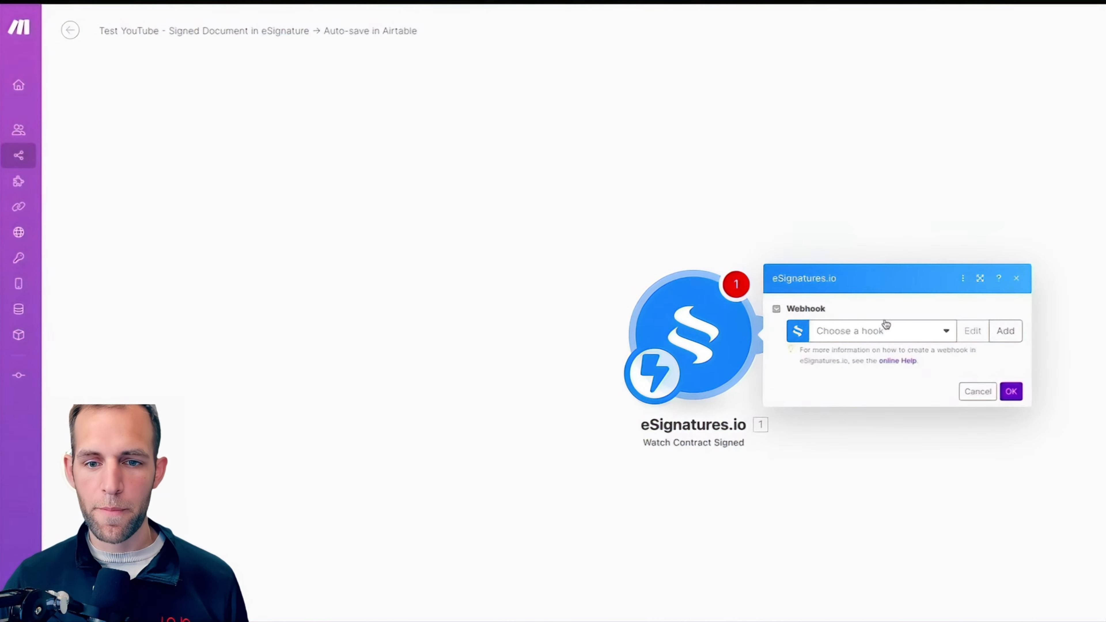
- Start a new webhook for the eSignatures.io trigger and name it "YouTube Test - Signed Contract"
left_click(879, 331)
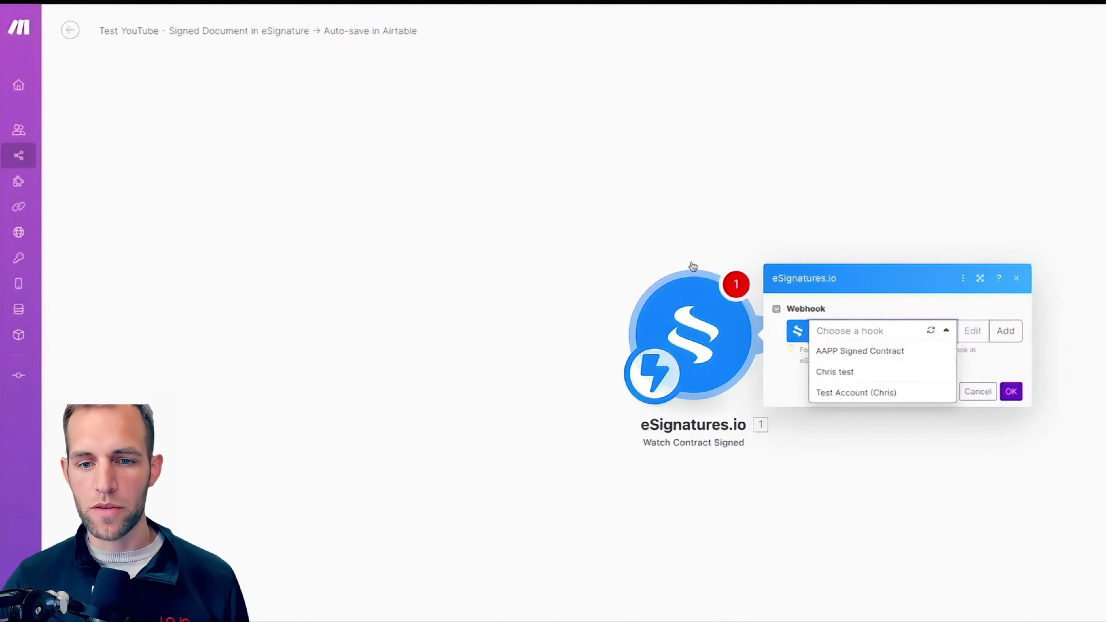
left_click_drag(658, 264, 440, 219)
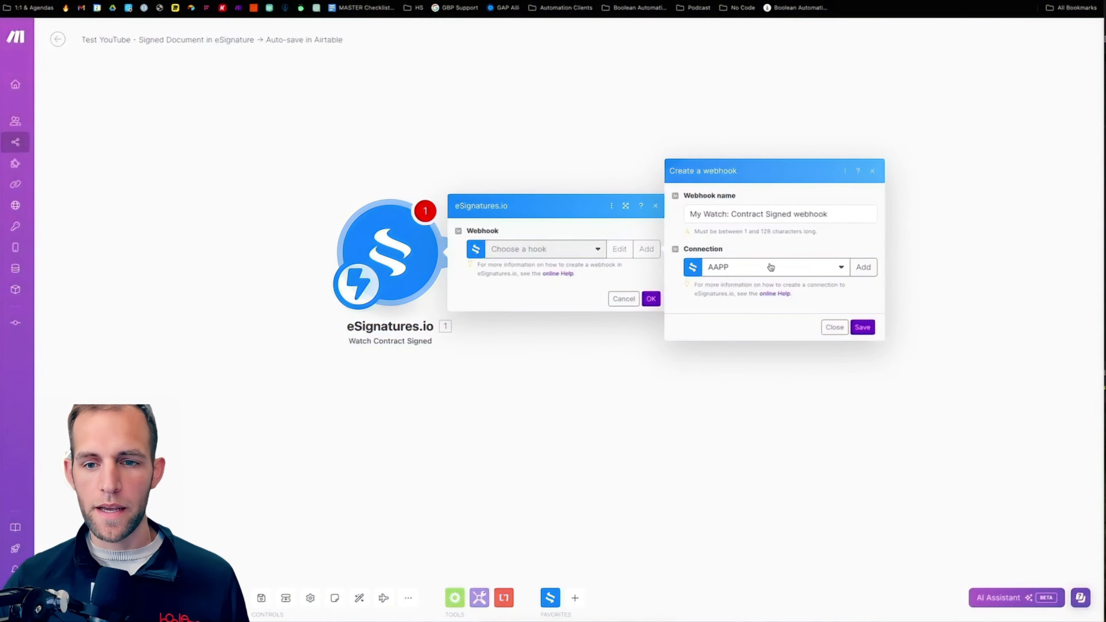
triple_click(707, 213)
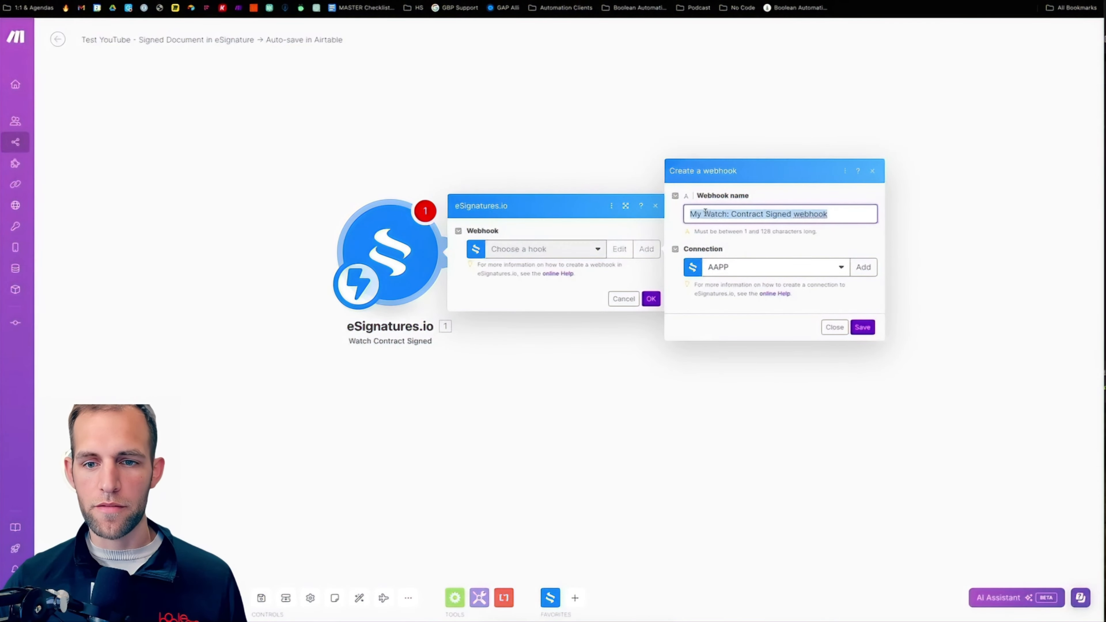
type("YouTub")
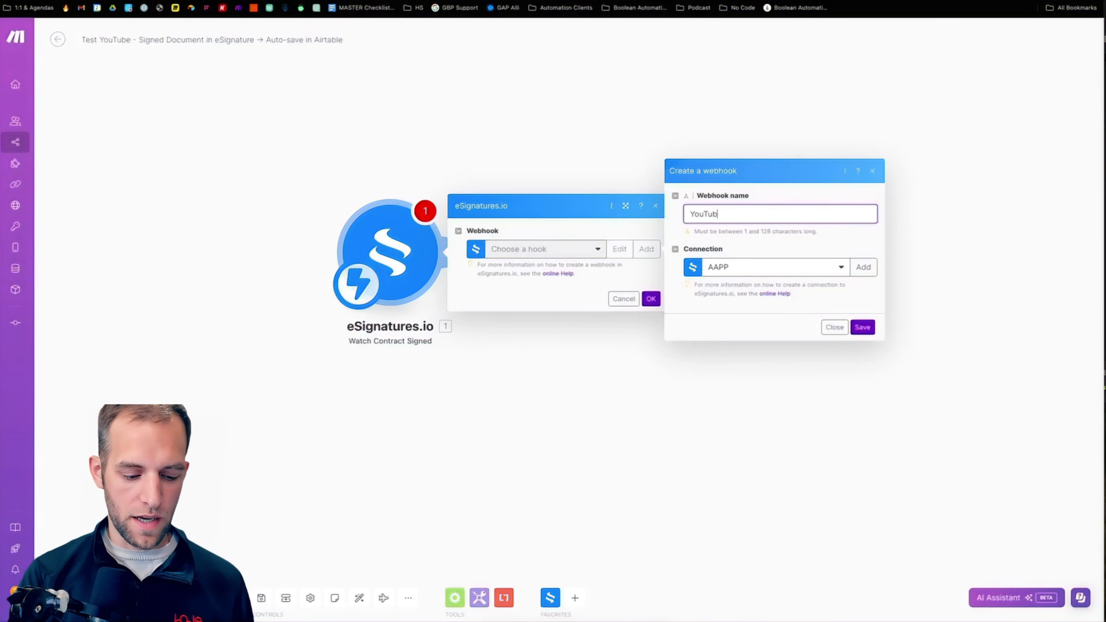
type("e Sest - S")
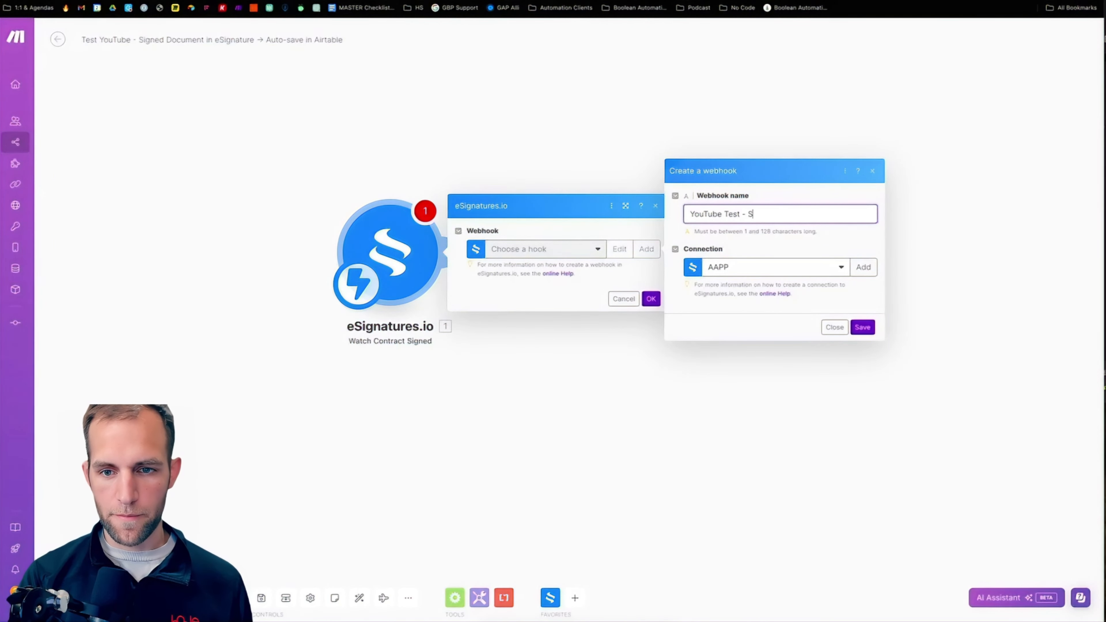
type("igned Contract")
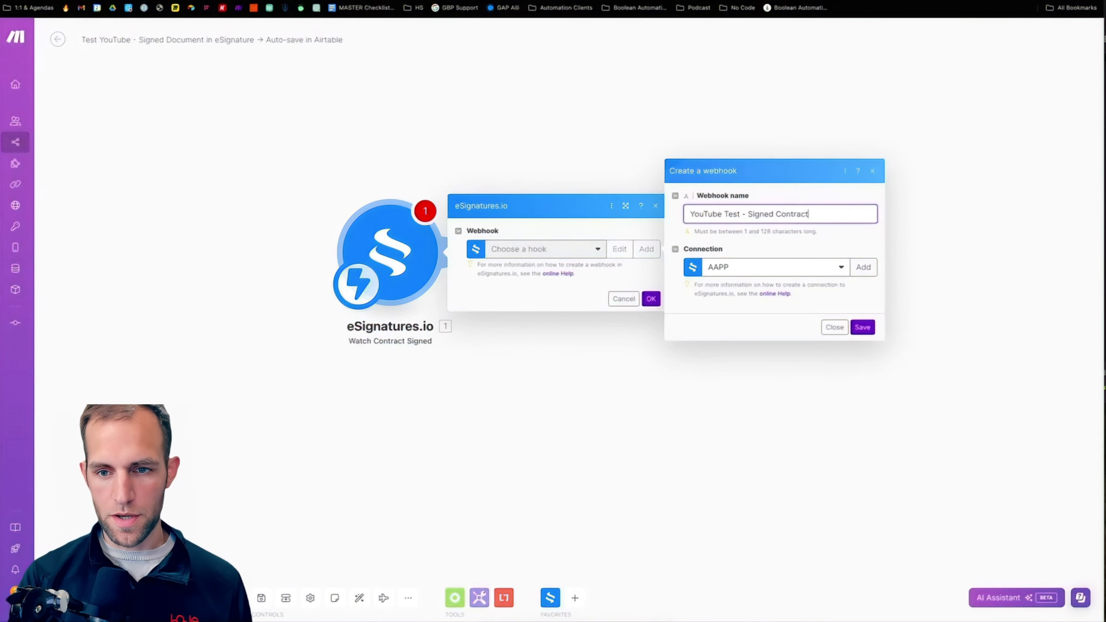
- Start a new eSignatures.io connection for the webhook and name it "Test YT - ACP"
left_click(827, 269)
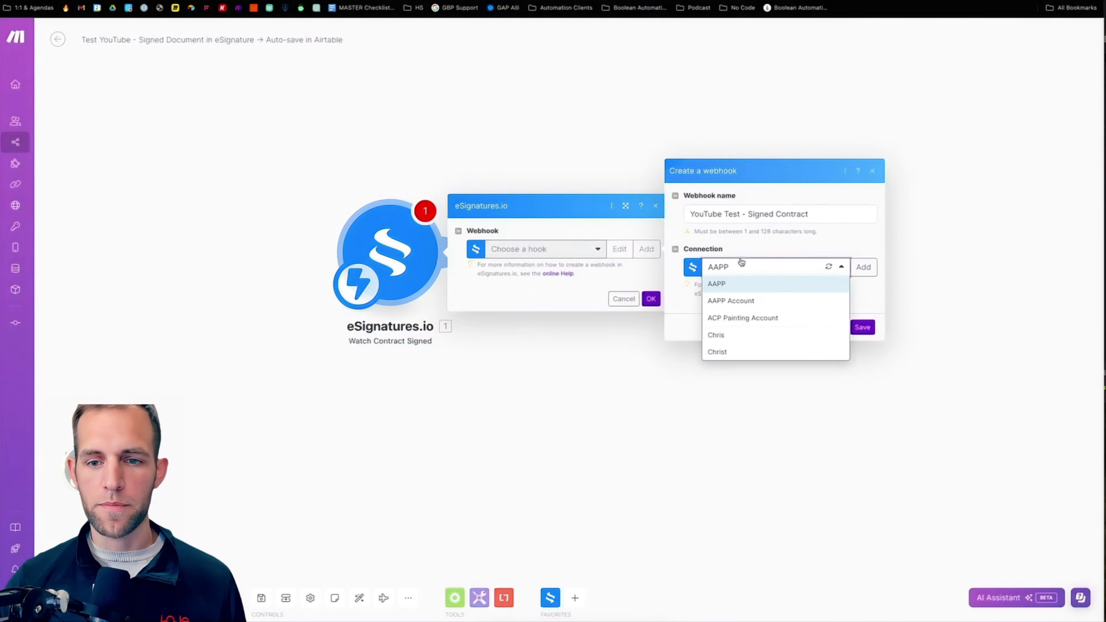
left_click(790, 264)
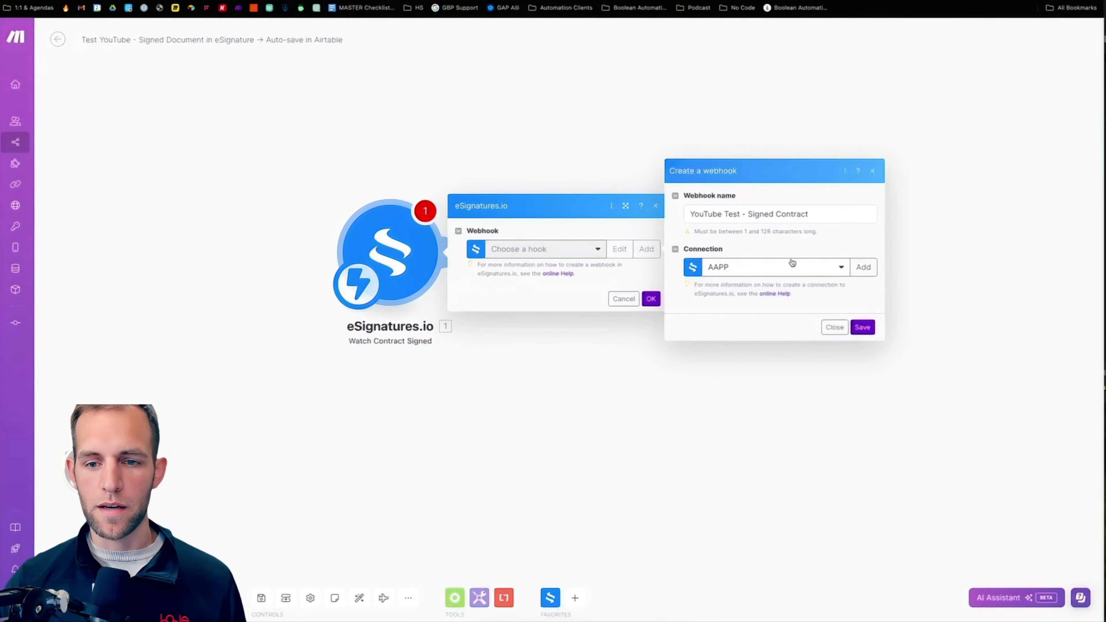
left_click(864, 270)
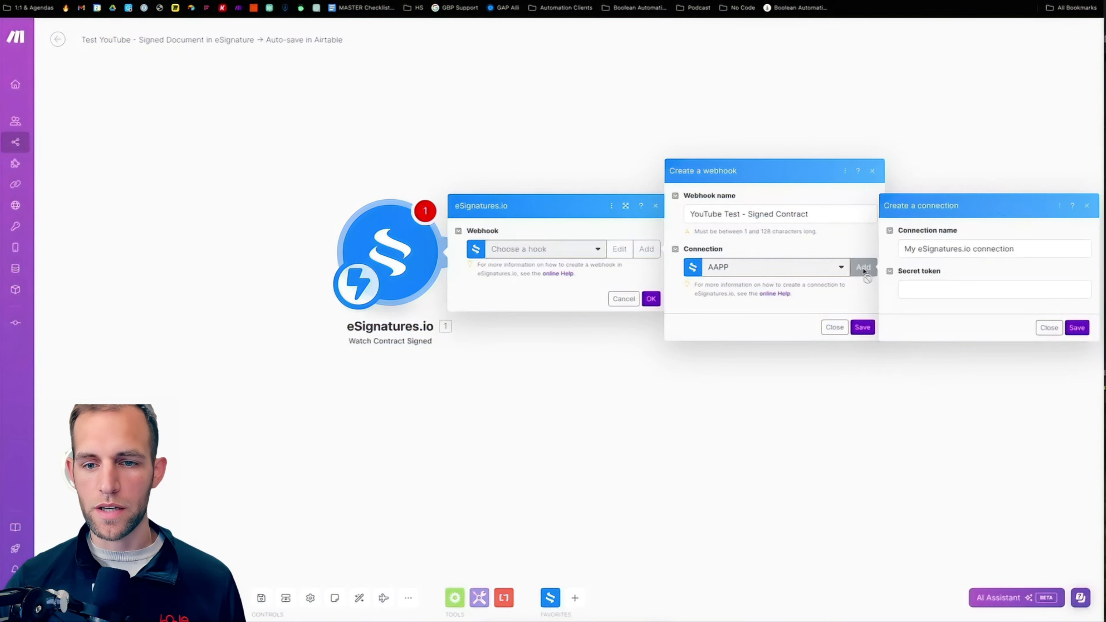
triple_click(959, 250)
type("Test YT - ACP")
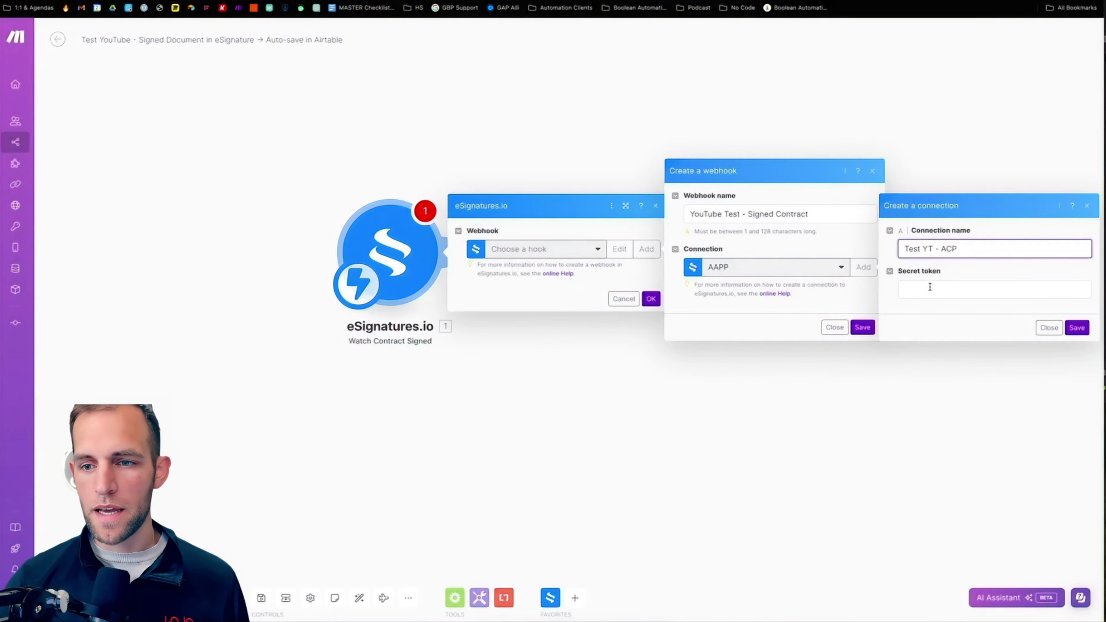
- Copy the secret token from the eSignatures.io API & Automation page, paste it into the connection's Secret token field, and save the connection
left_click(917, 288)
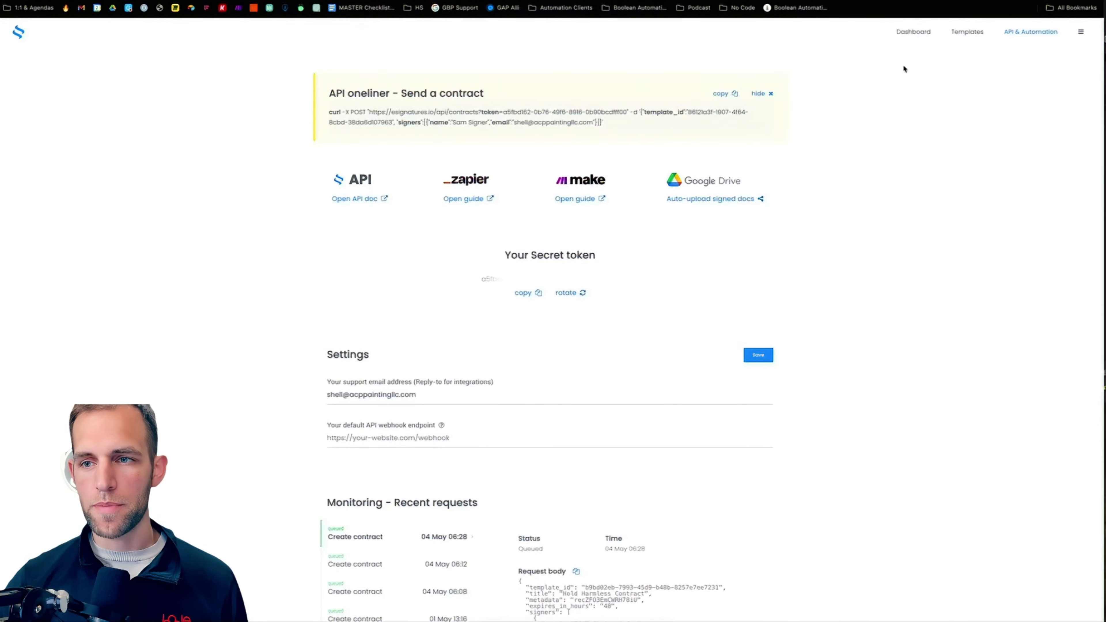
left_click(517, 294)
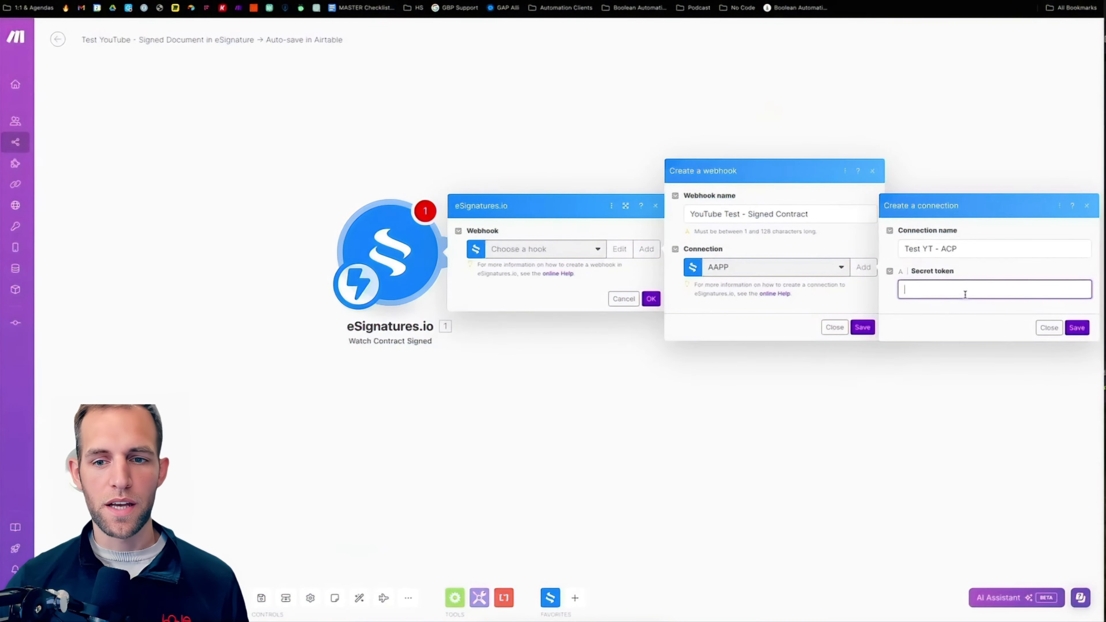
key("ctrl+v")
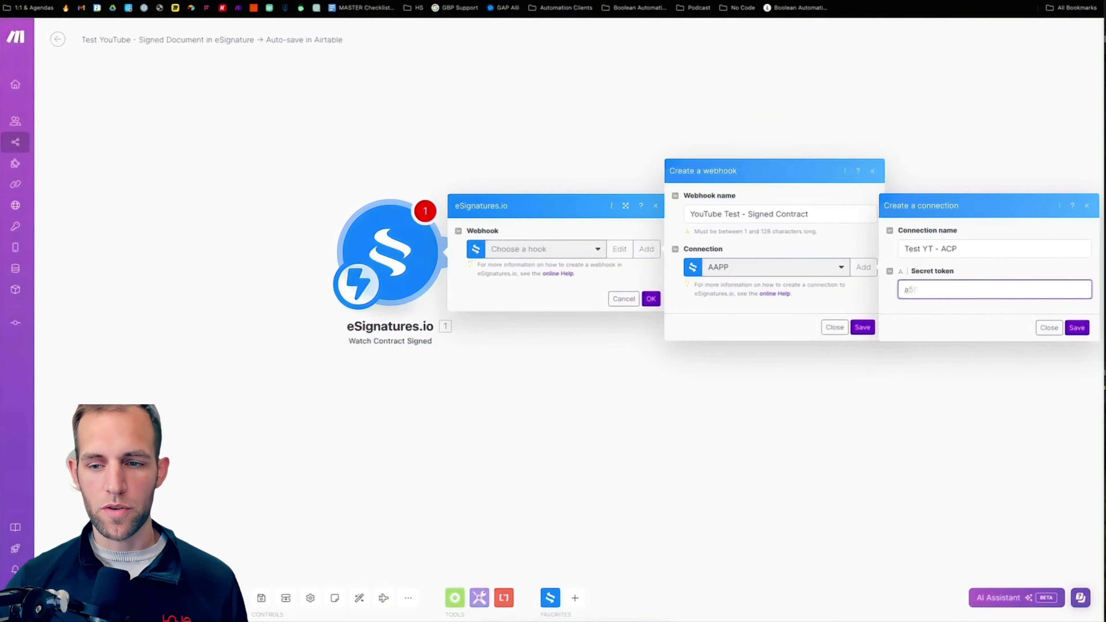
left_click(1084, 330)
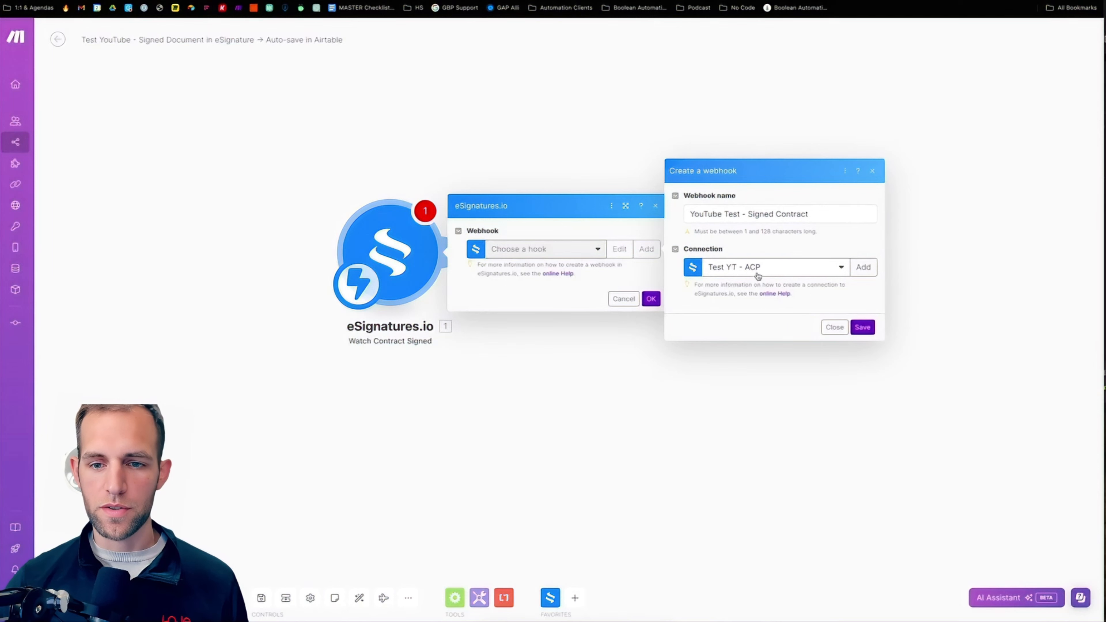
- Save the new webhook and confirm it as the hook for the Watch Contract Signed module
left_click(862, 328)
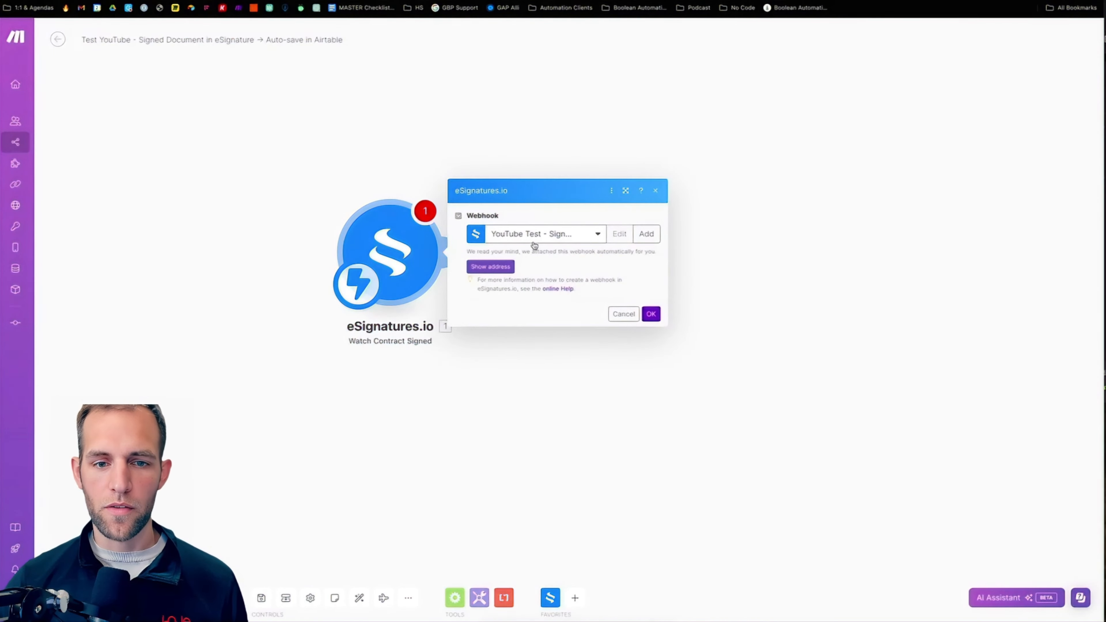
left_click(652, 314)
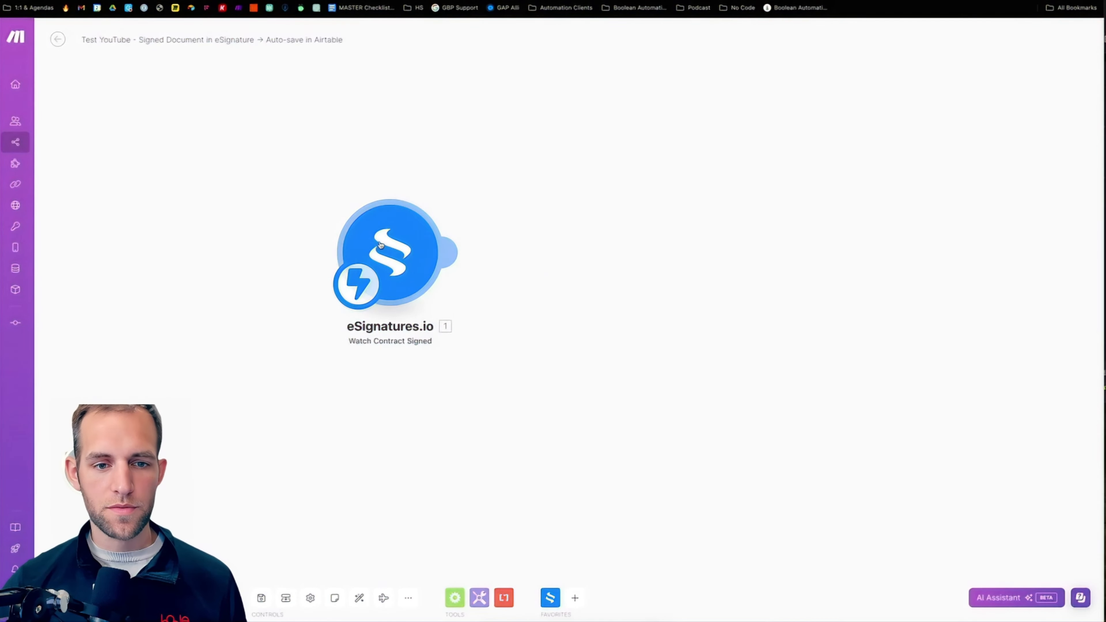
left_click(381, 245)
left_click(654, 314)
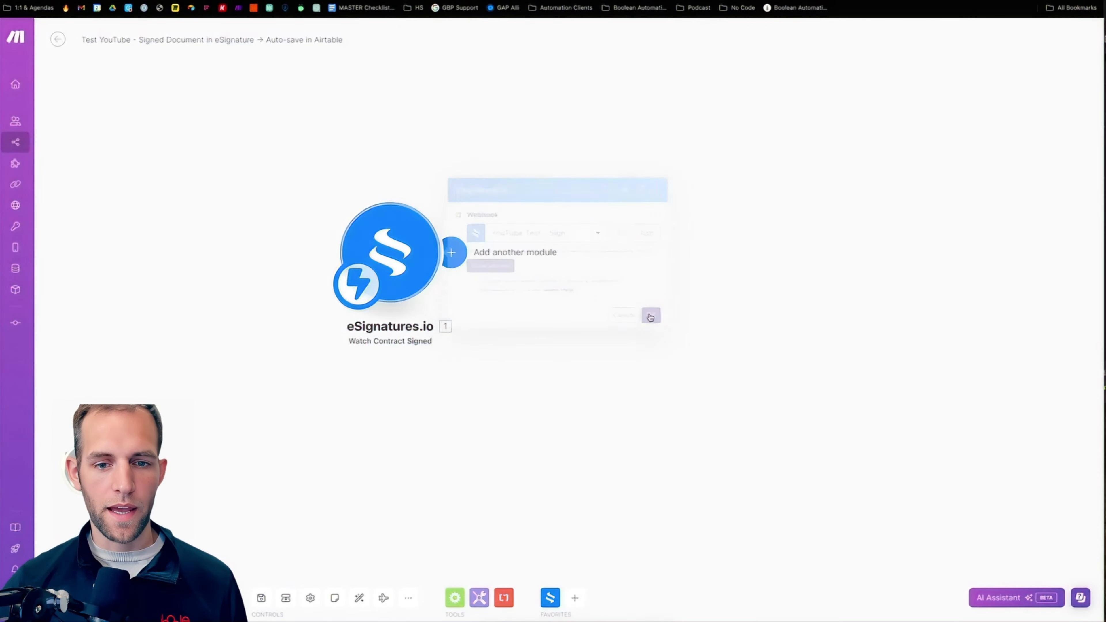
- Add an Airtable Update a Record module after the Watch Contract Signed trigger
left_click(453, 252)
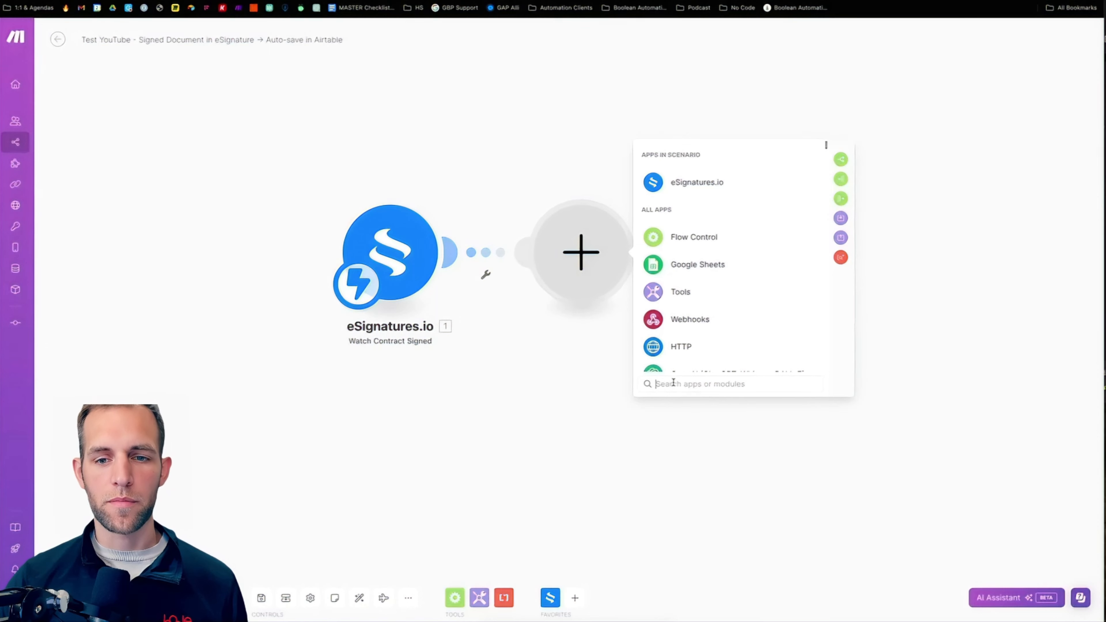
left_click(673, 383)
type("ai")
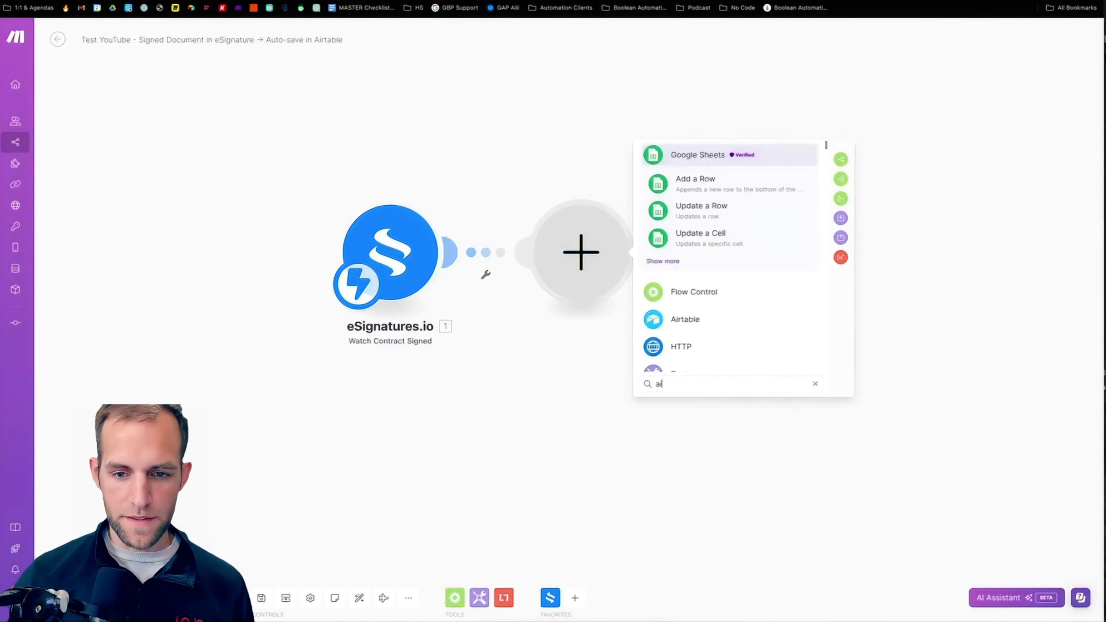
type("rtable")
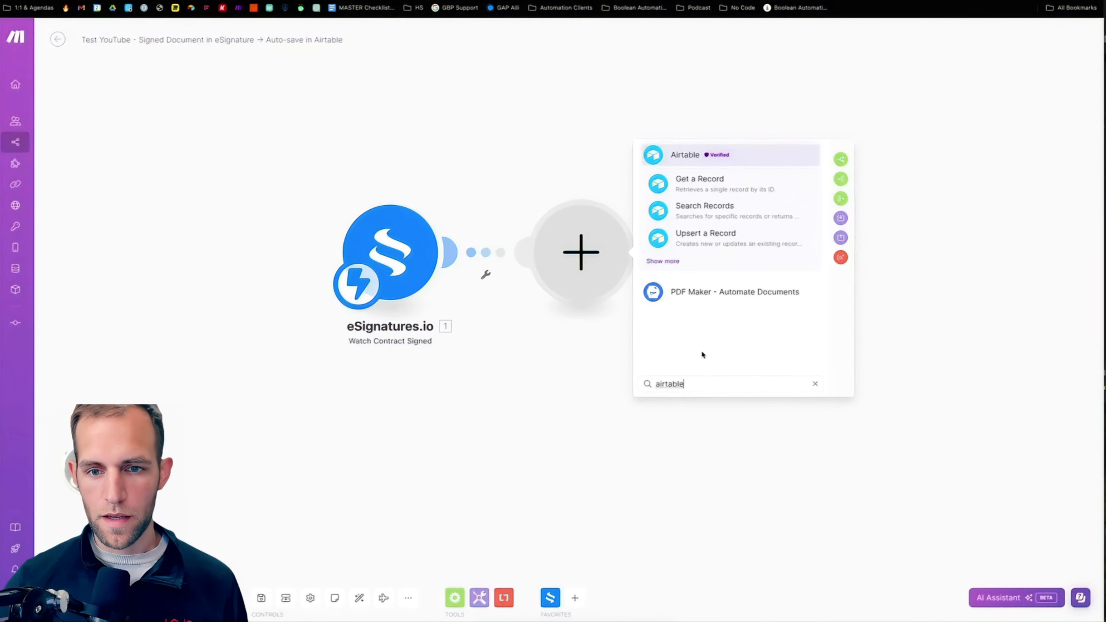
type(" up")
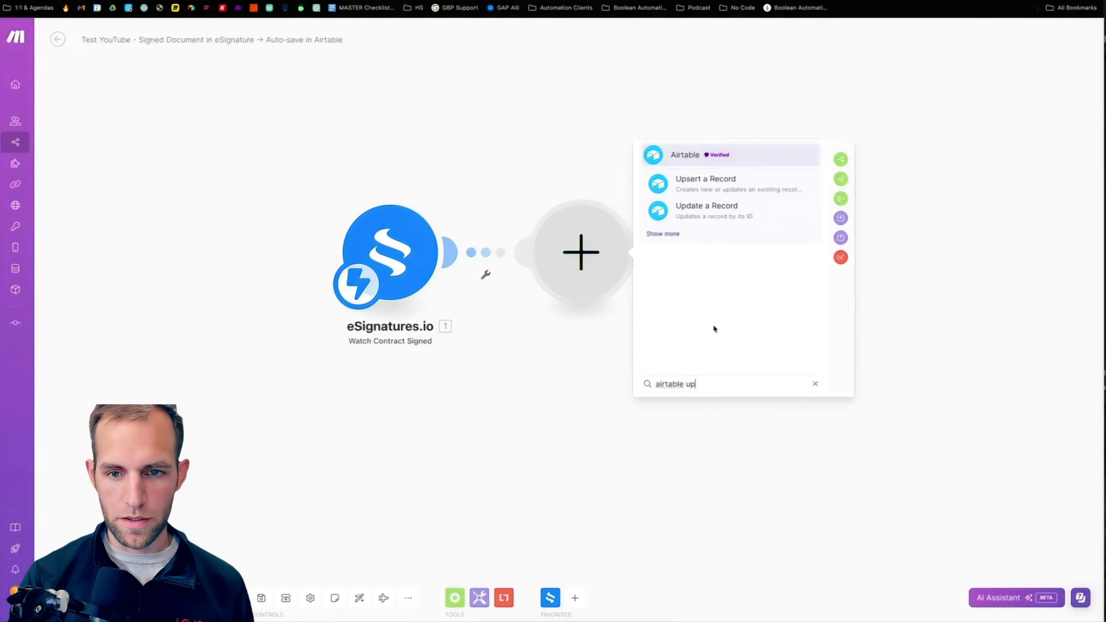
left_click(712, 212)
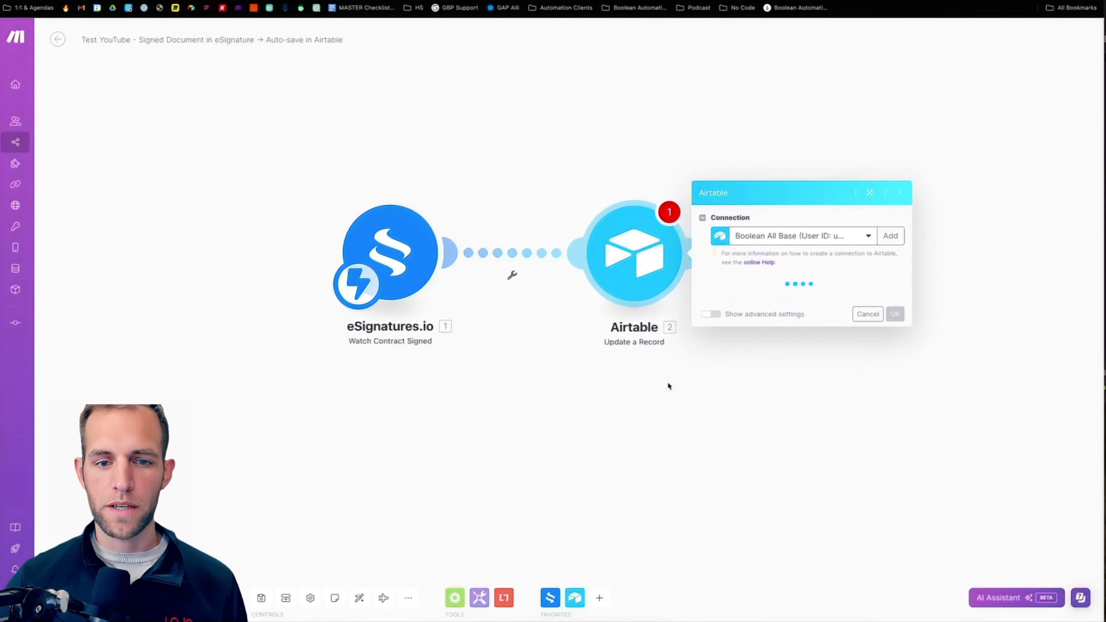
- Reveal the webhook address in the Watch Contract Signed module and confirm its settings
left_click(381, 247)
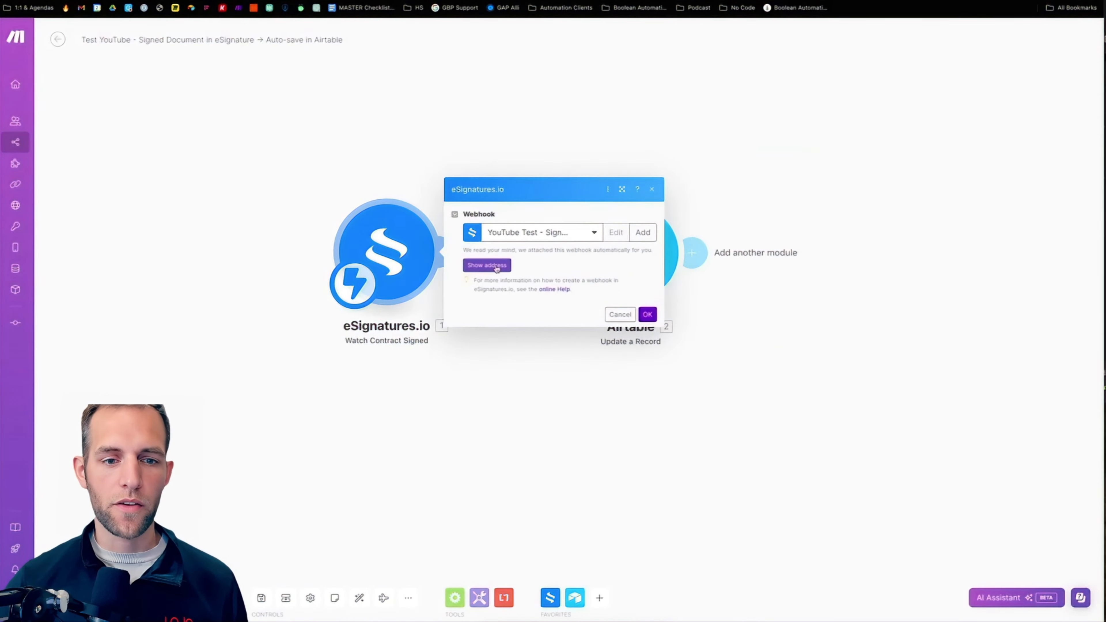
left_click(497, 267)
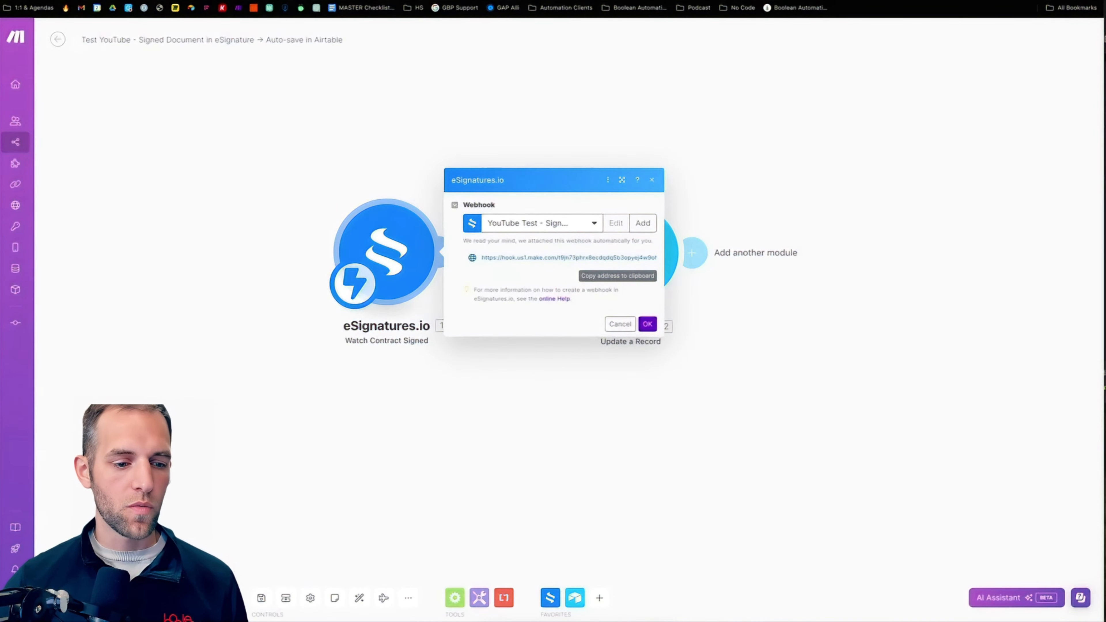
left_click(652, 321)
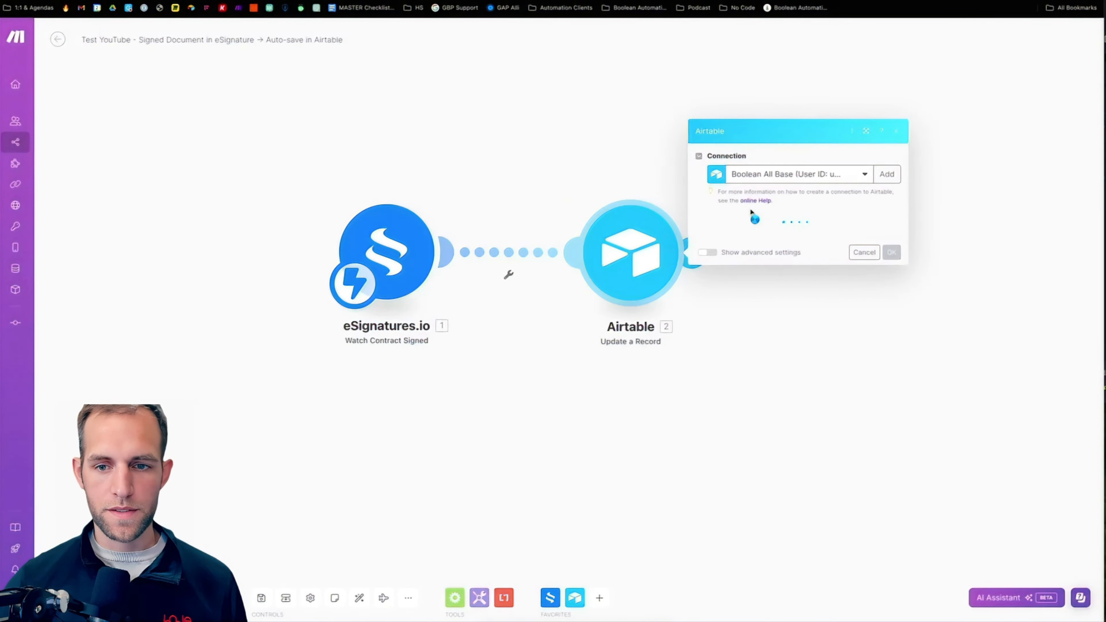
- Set the Airtable module's base to ACP Painting Project Management and its table to Hold Harmless
left_click(782, 245)
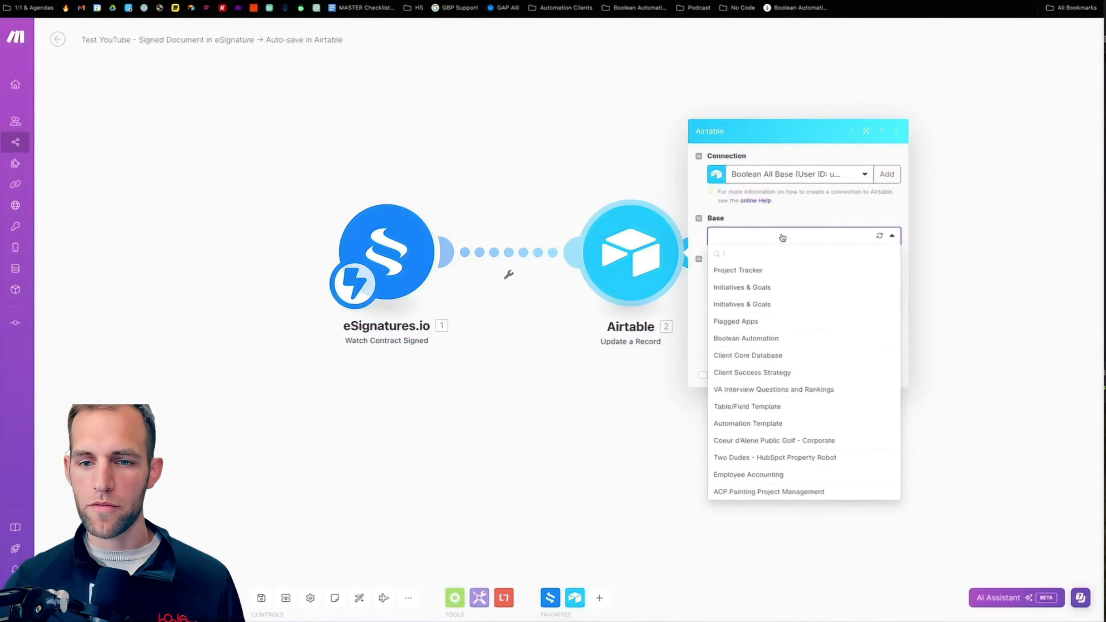
type("acp")
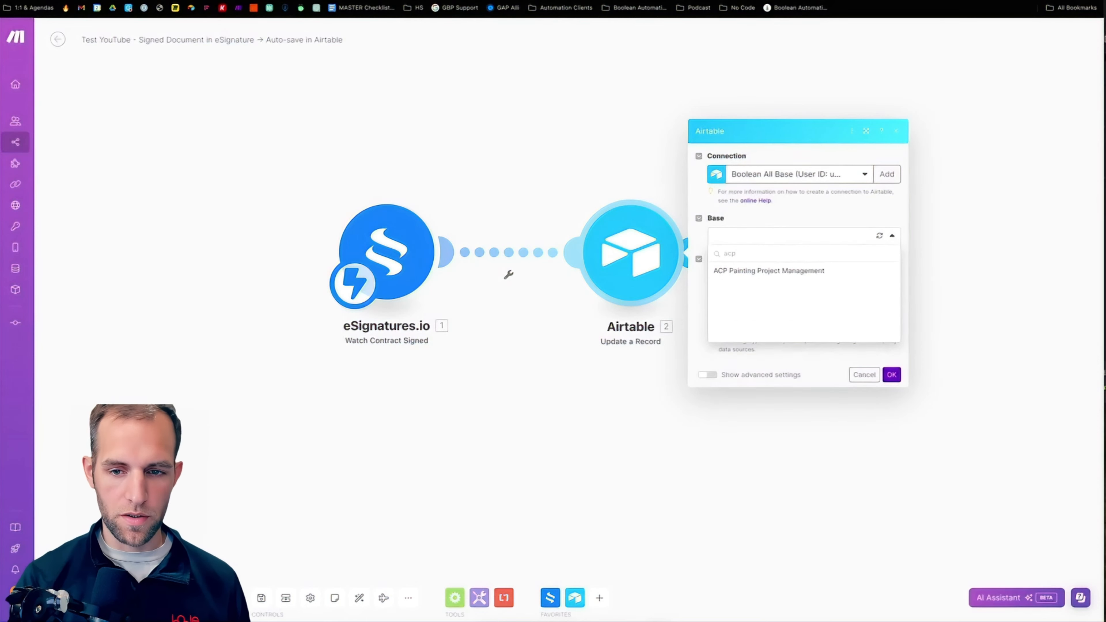
left_click(756, 269)
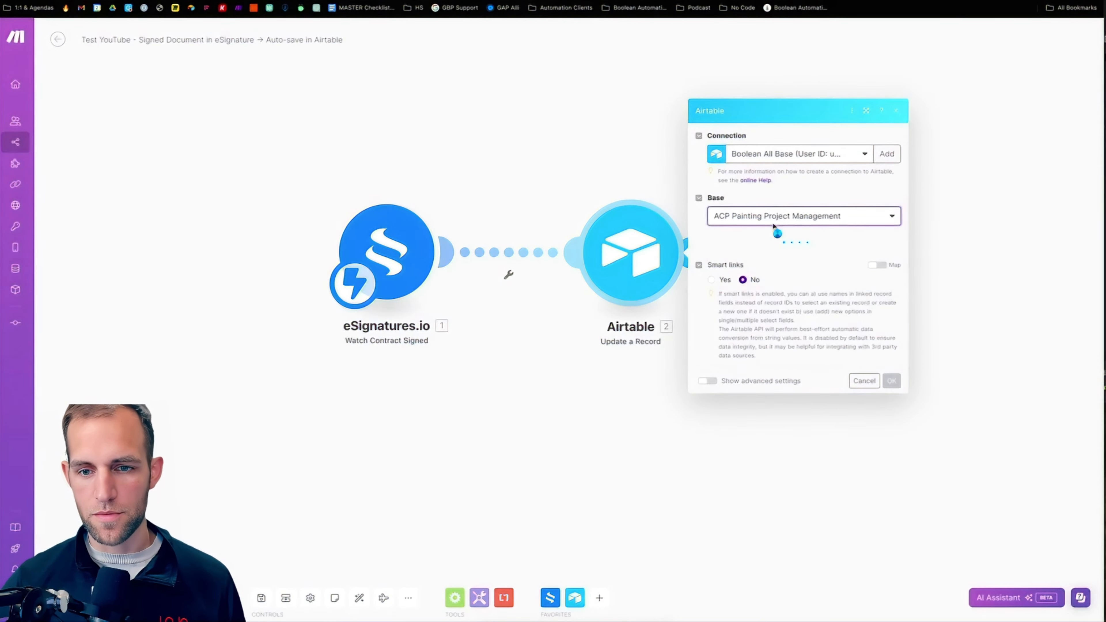
left_click(748, 260)
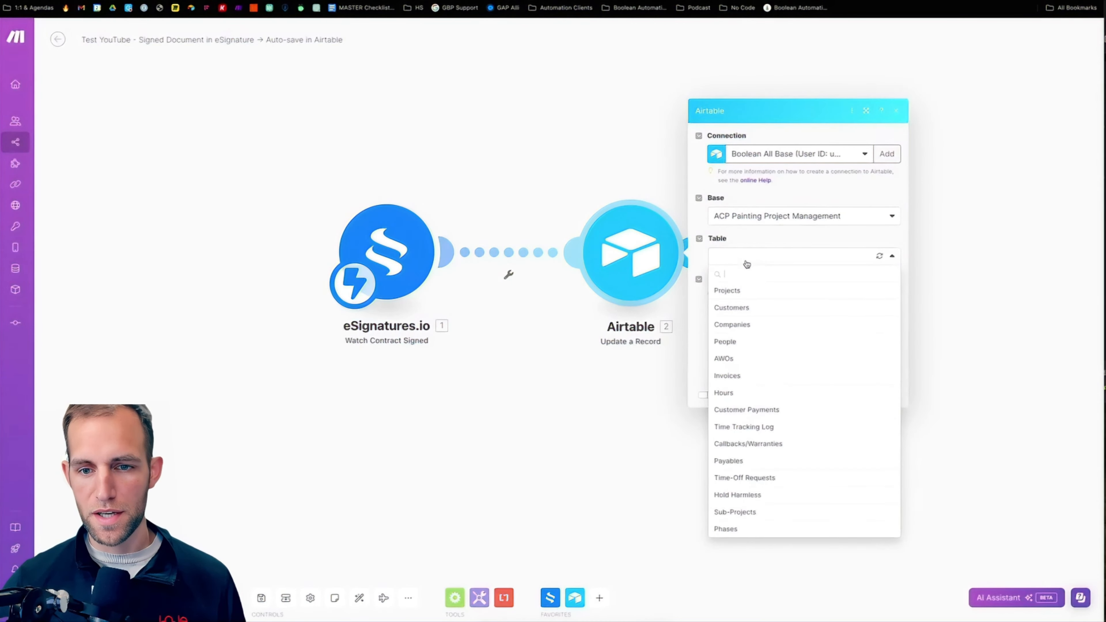
left_click(746, 498)
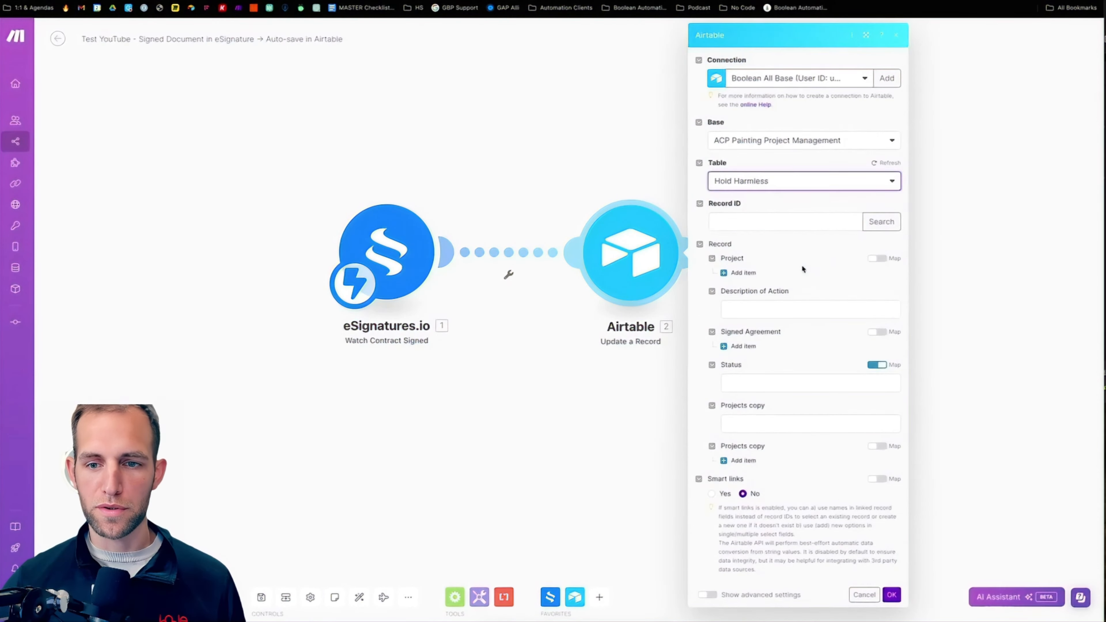
- Map the Metadata value from Watch Contract Signed to the Airtable module's Record ID field
left_click(779, 222)
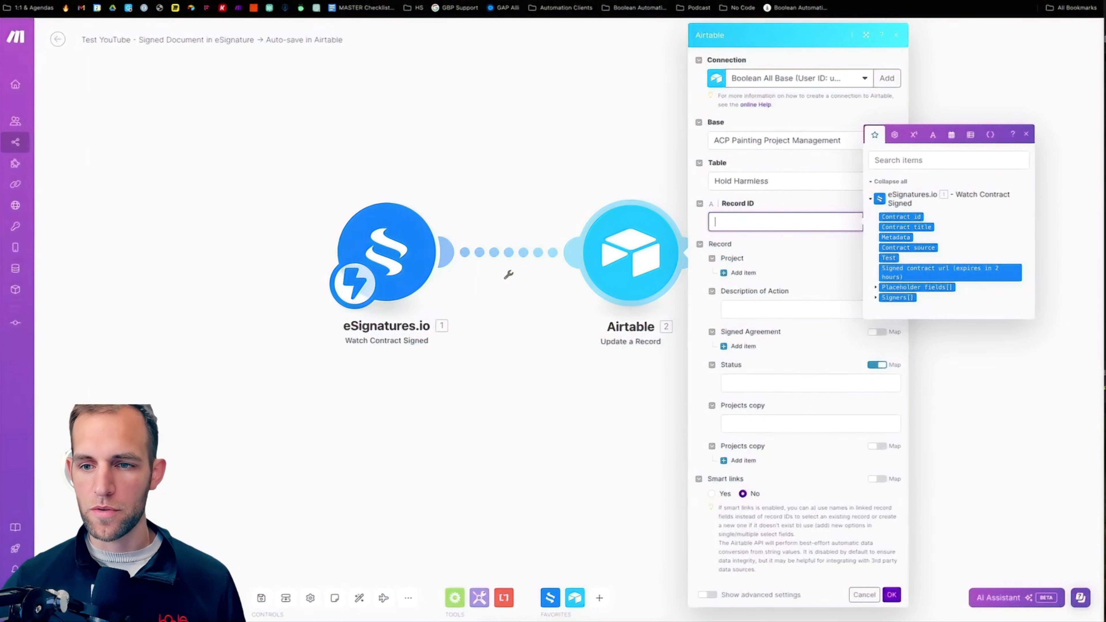
left_click(976, 353)
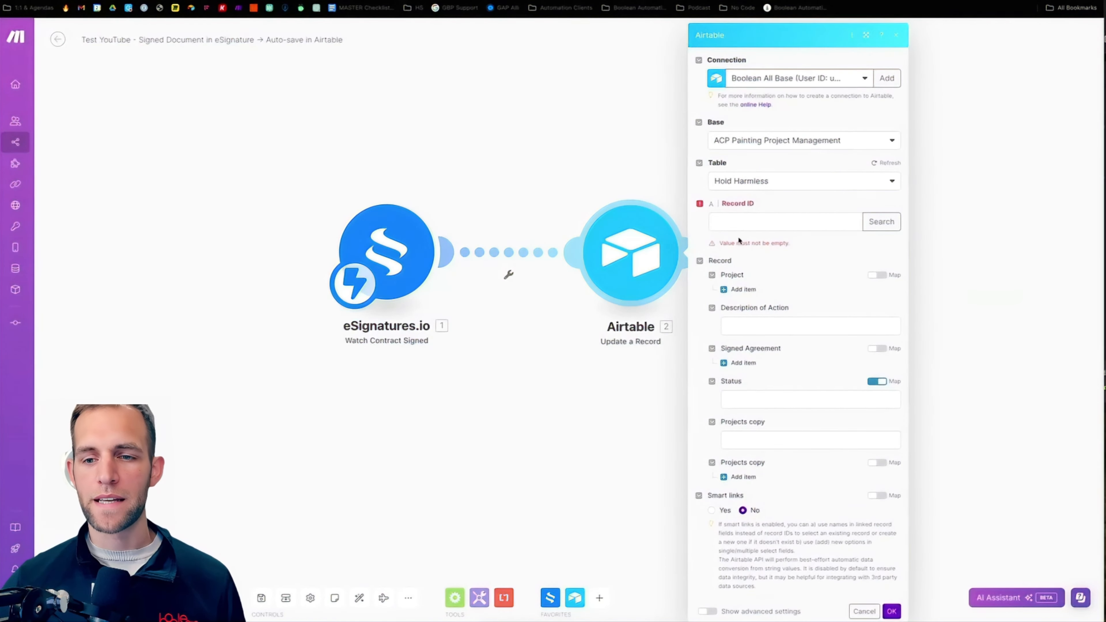
left_click(736, 221)
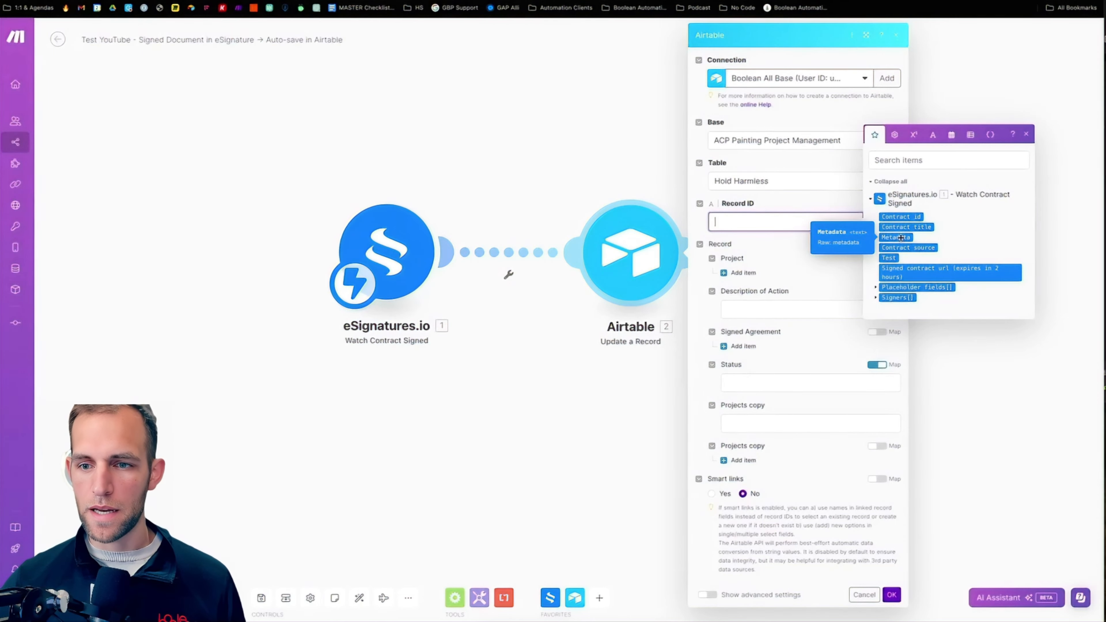
left_click_drag(901, 238, 755, 222)
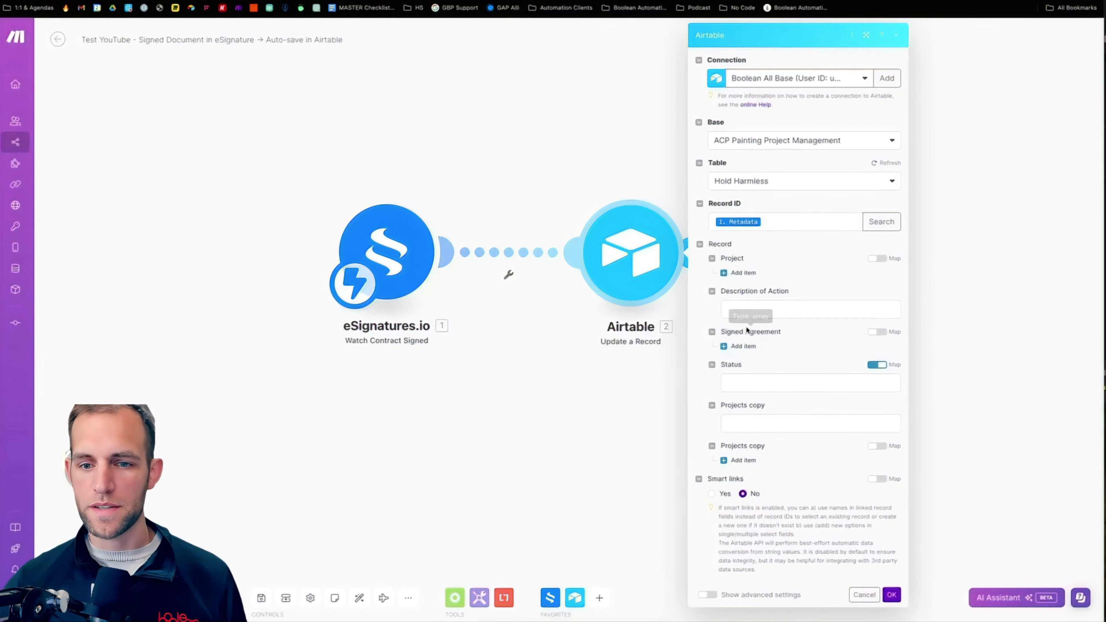
- Switch to the Airtable base and examine the Signed Agreement, Record ID and Status fields in the Hold Harmless table
left_click(562, 1)
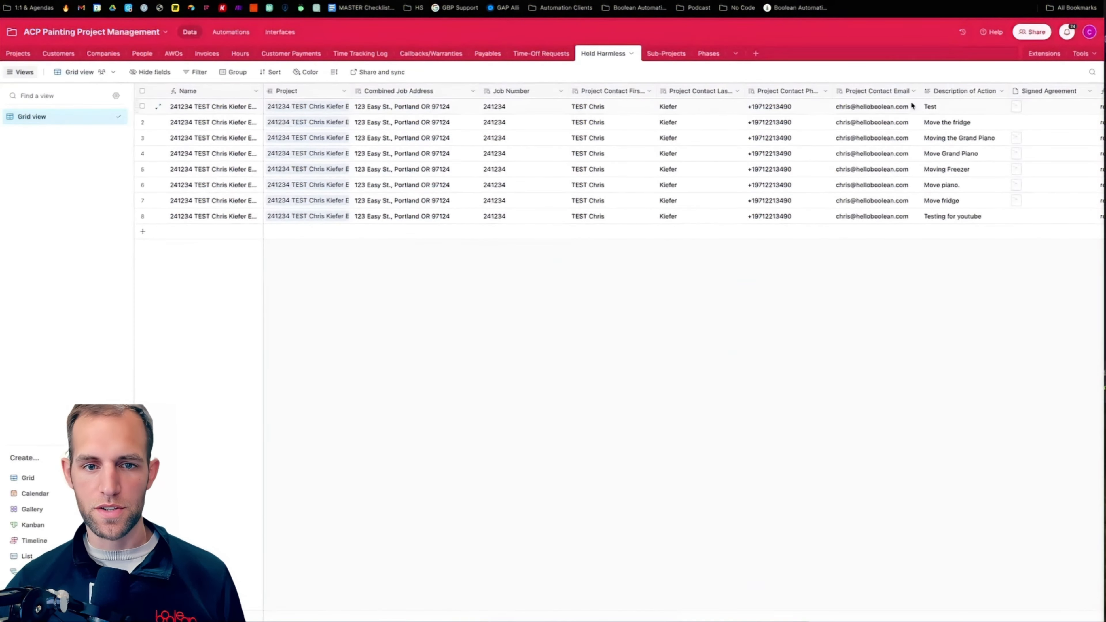
scroll(963, 99, "right", 2)
left_click(964, 102)
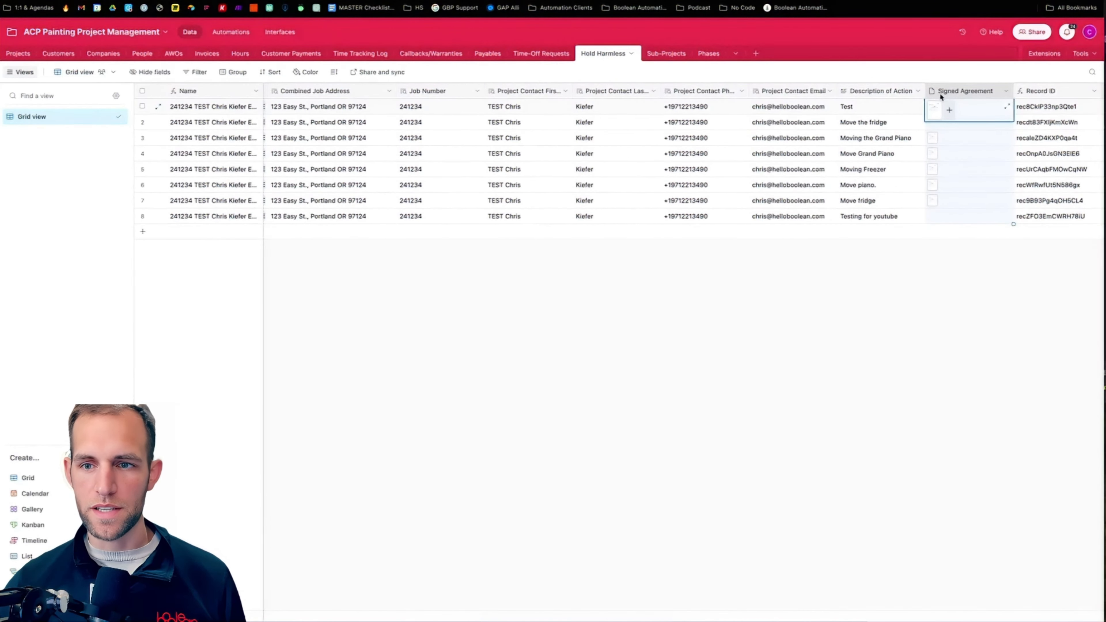
scroll(958, 105, "right", 6)
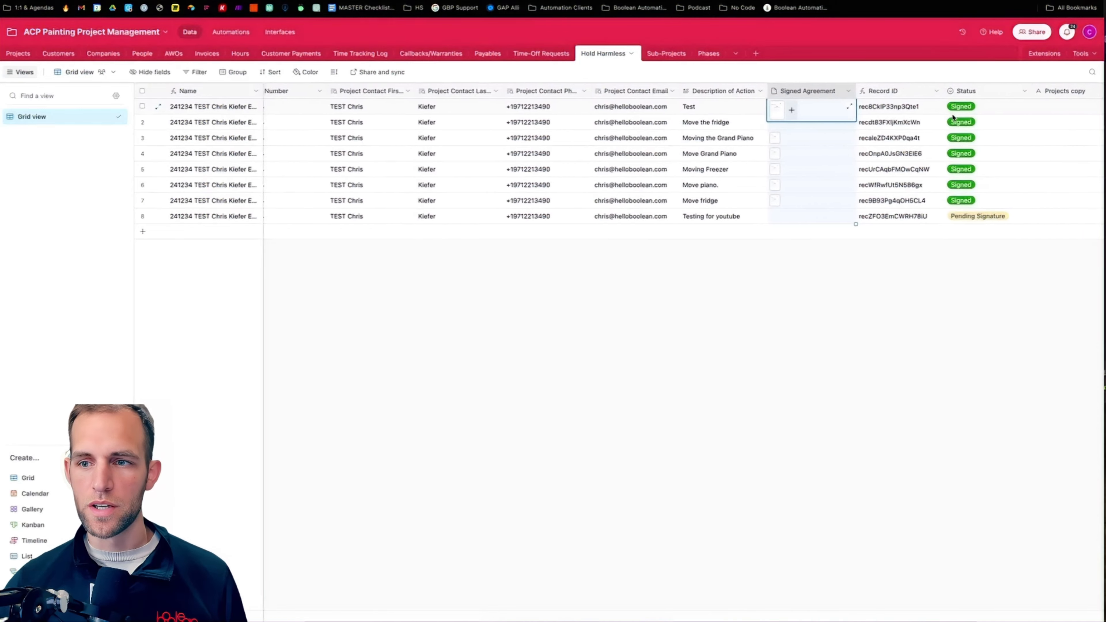
scroll(954, 117, "right", 1)
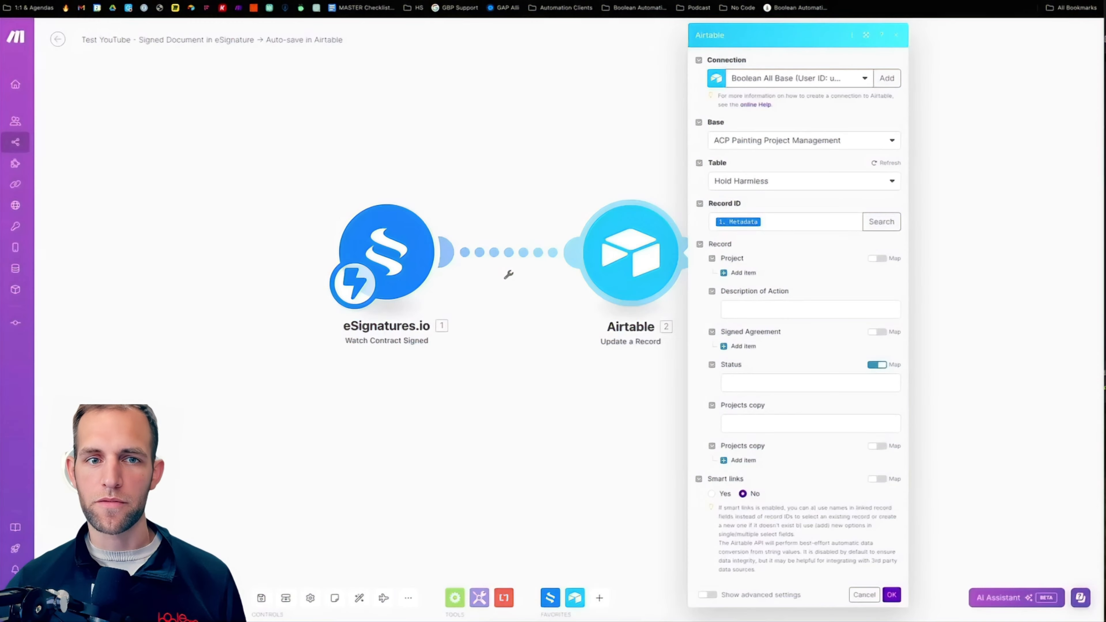
- In the Make scenario's Airtable module, add a Signed Agreement item and map its File URL to Signed contract url
left_click(741, 346)
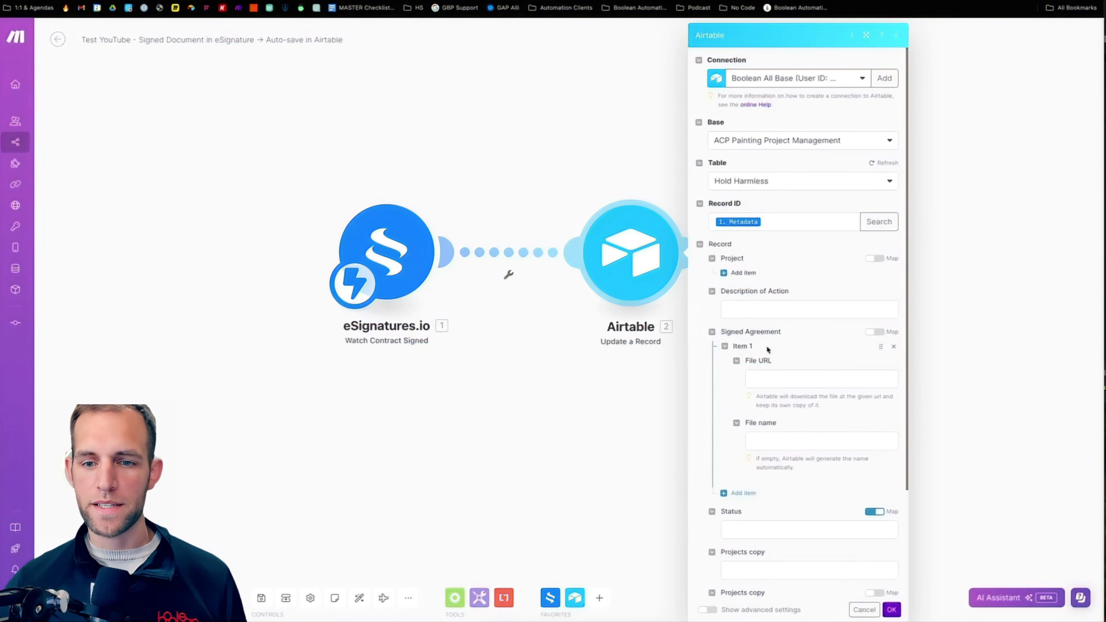
left_click(761, 376)
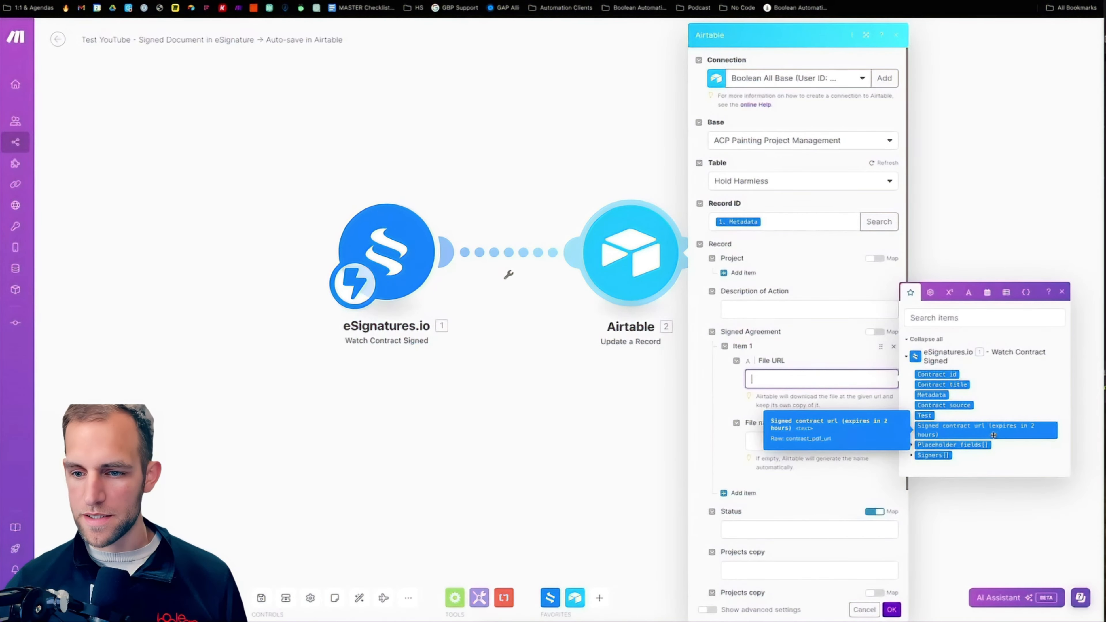
left_click_drag(993, 435, 834, 382)
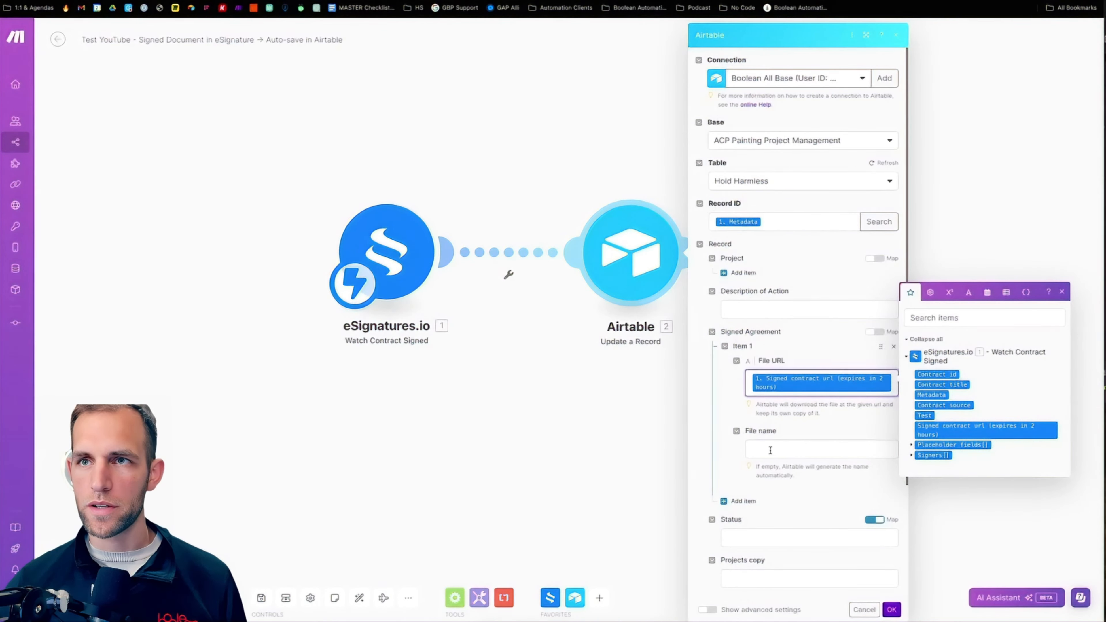
- Set the Signed Agreement item's File name to the Contract title, a hyphen and the Name value from Signers[]
left_click(786, 447)
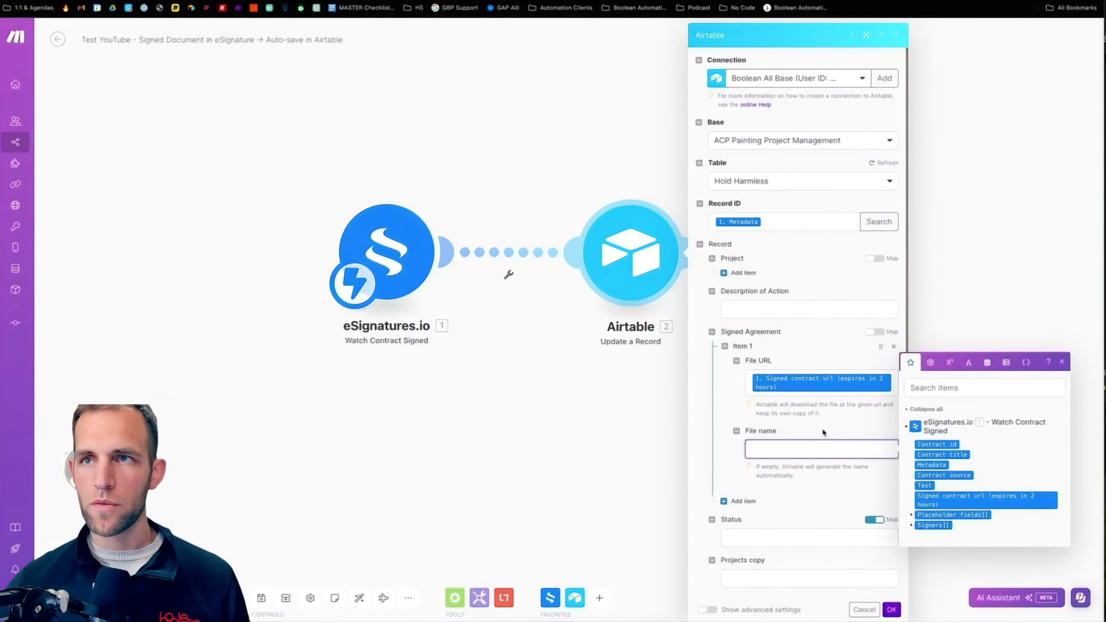
left_click(944, 456)
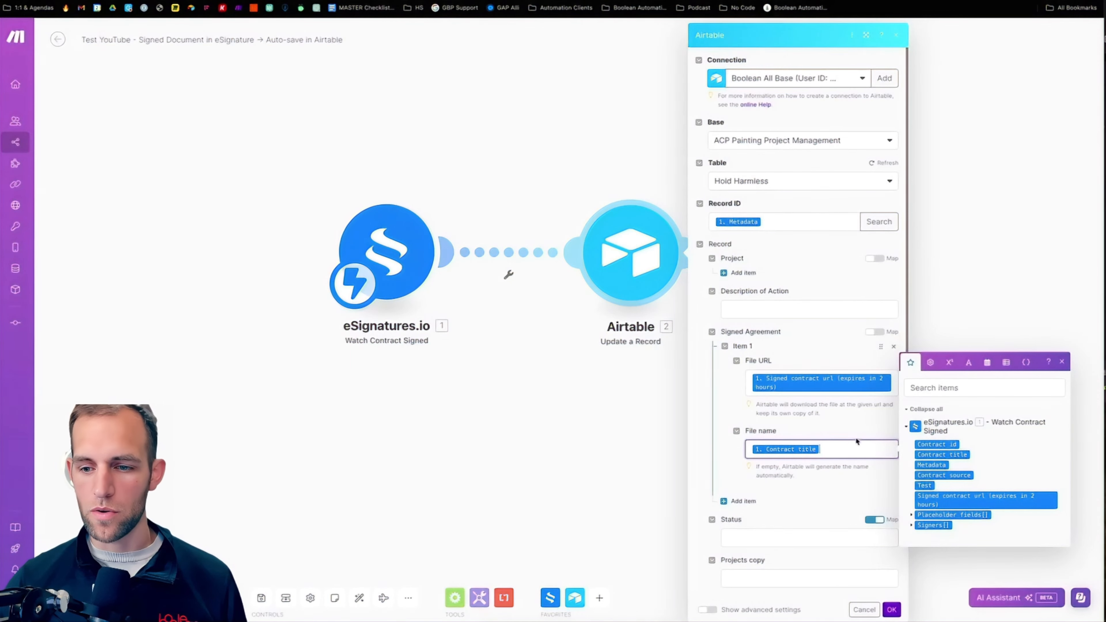
type("-")
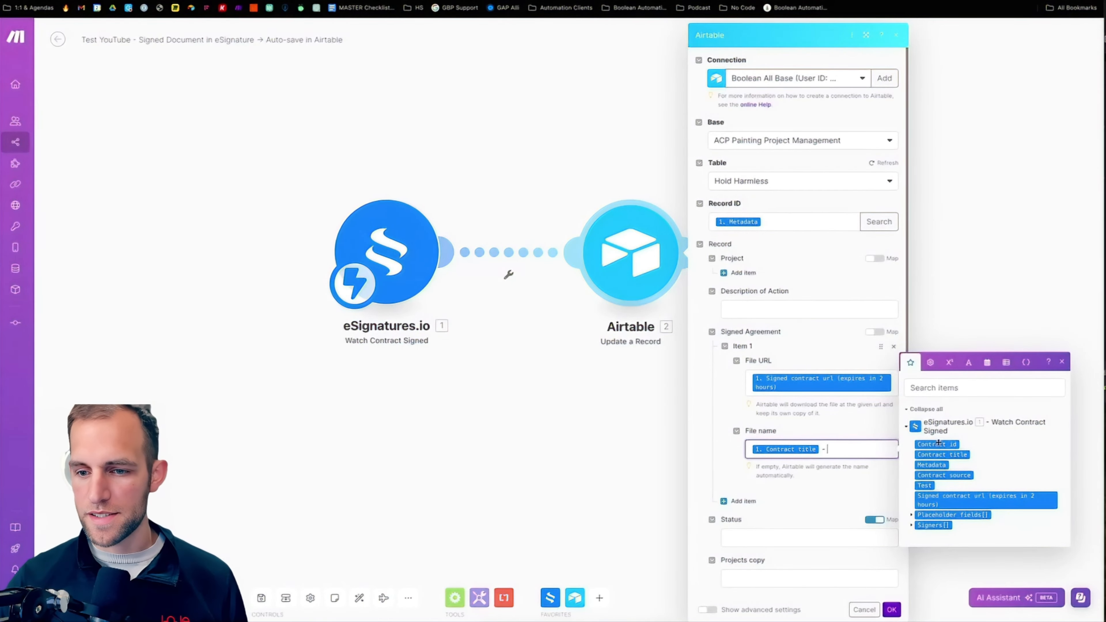
left_click(932, 526)
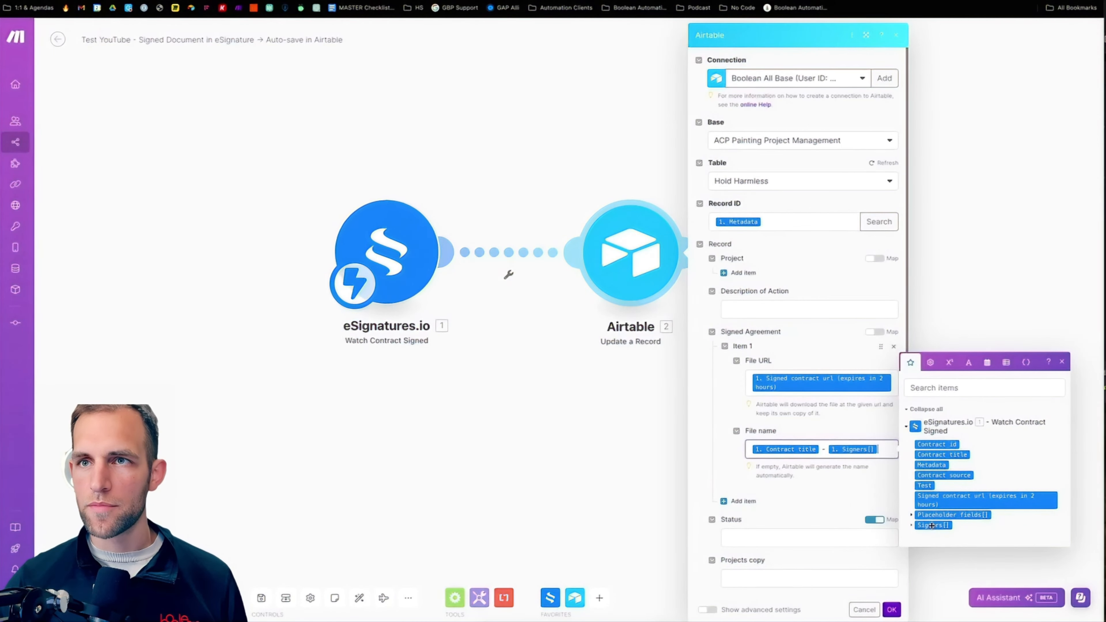
key("BackSpace")
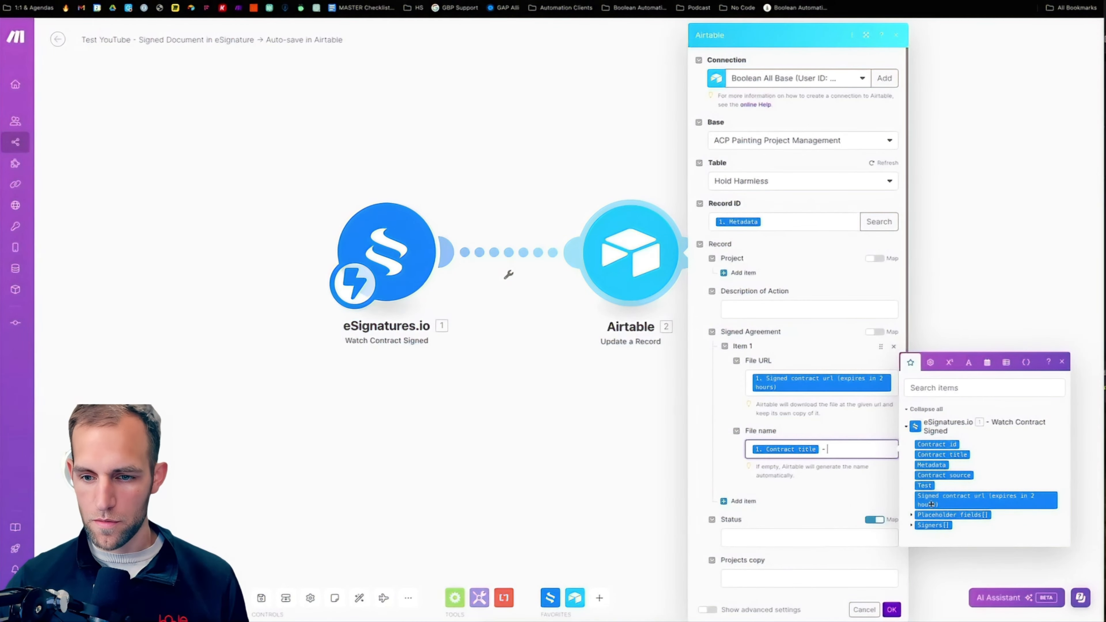
left_click(912, 525)
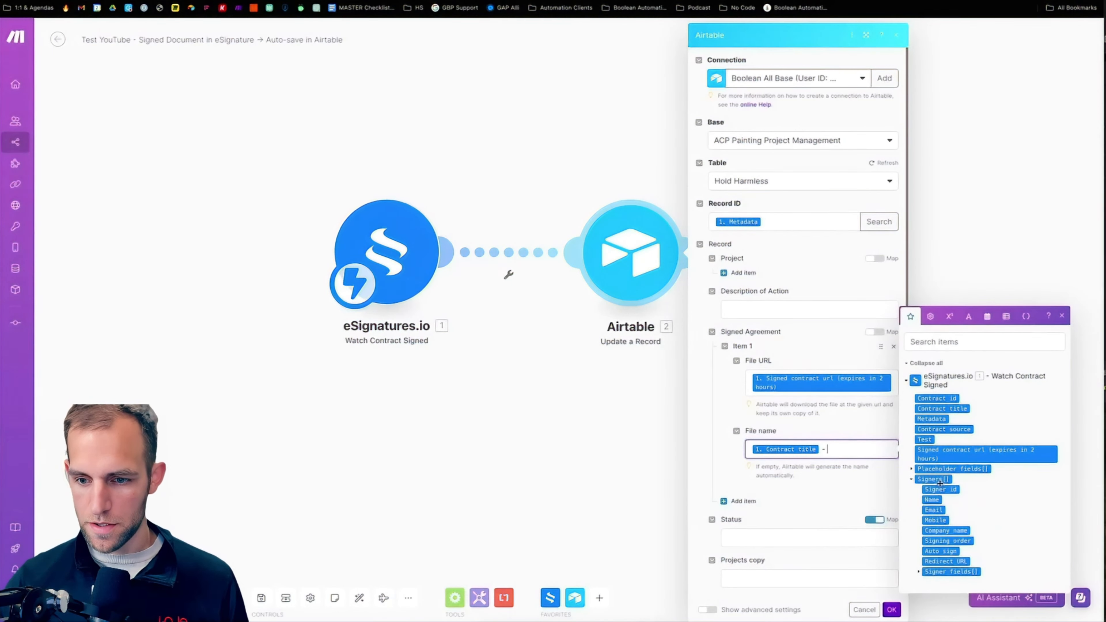
left_click(932, 500)
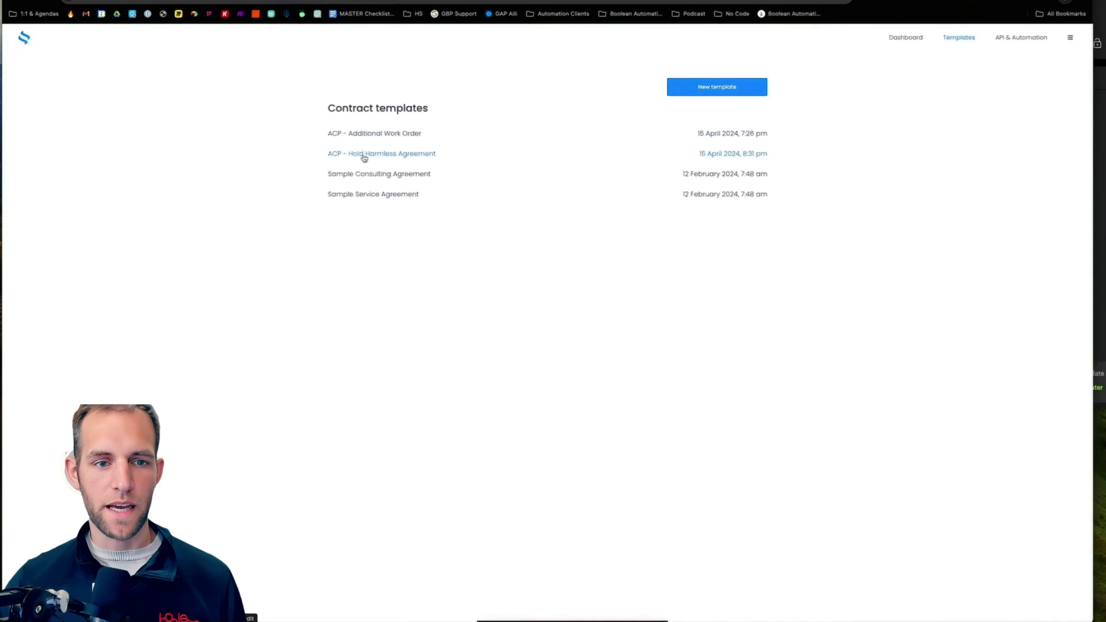
- Check the title of the ACP - Hold Harmless Agreement template in eSignatures.io, and return to the Make scenario
left_click(366, 153)
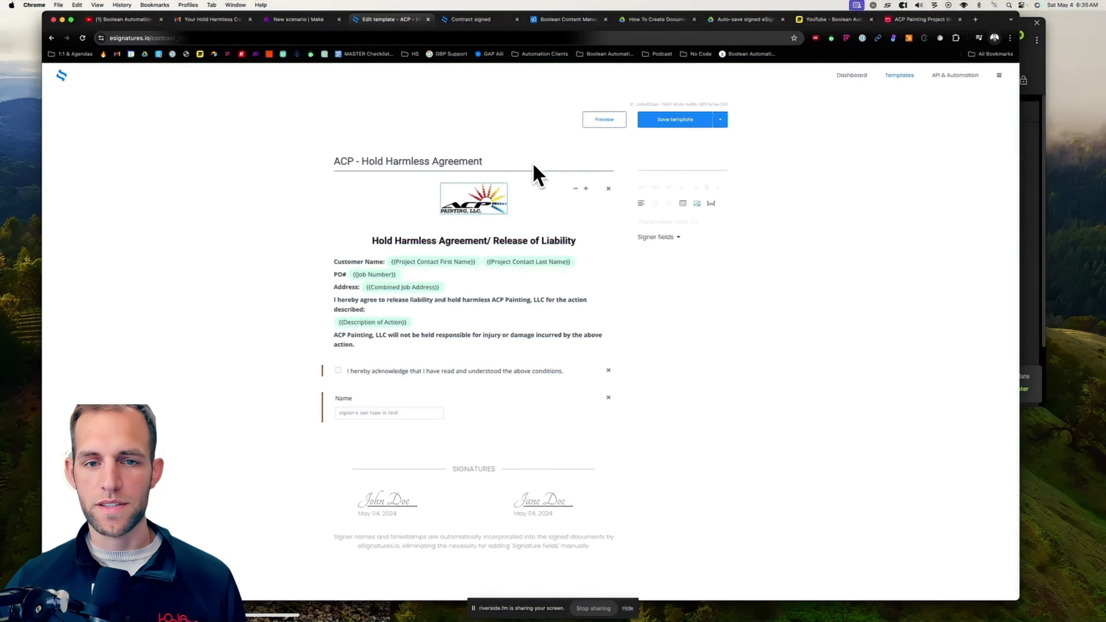
left_click(301, 19)
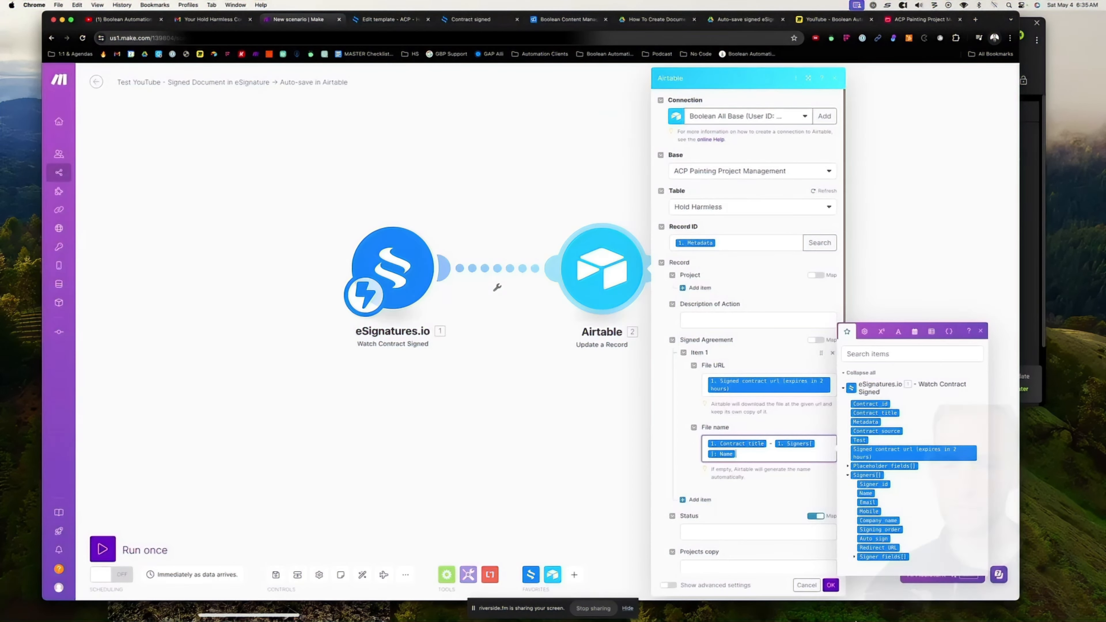
- Close the Airtable module's settings and turn on the scenario's scheduling
left_click(596, 188)
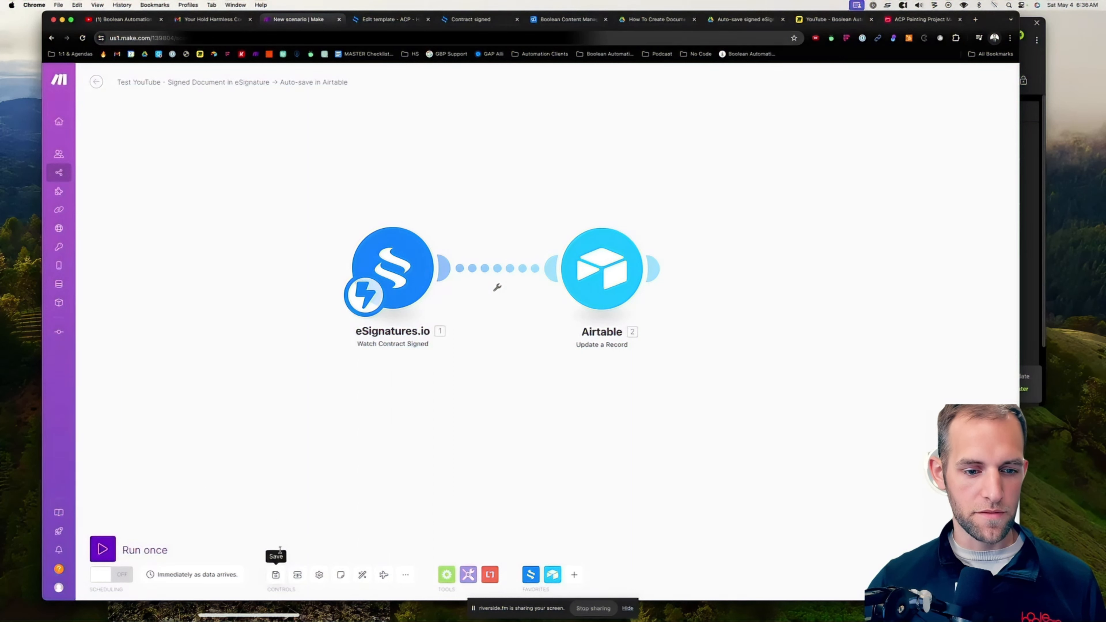
left_click(112, 574)
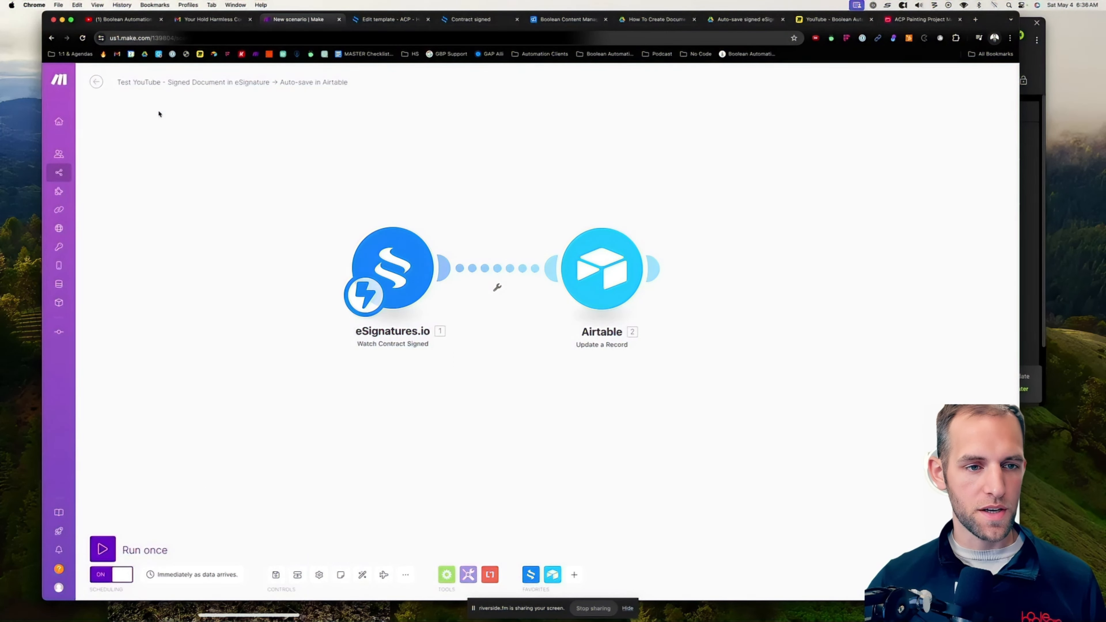
- Leave the Make scenario editor, switch to Gmail, and open the Hold Harmless Contract for signing from the latest eSignatures.io email
left_click(95, 82)
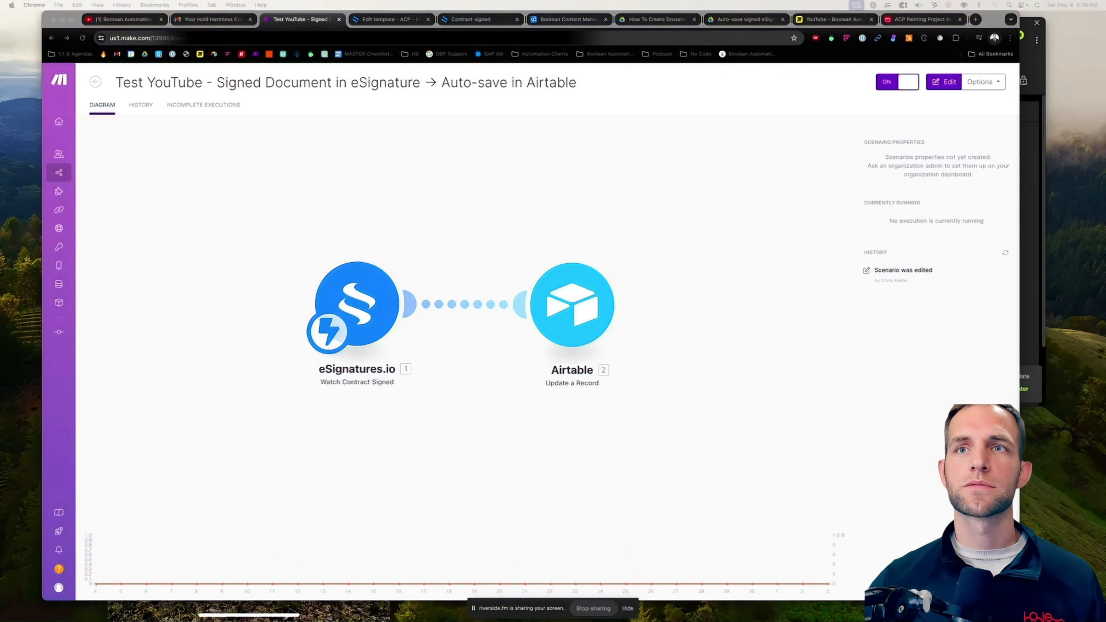
left_click(227, 24)
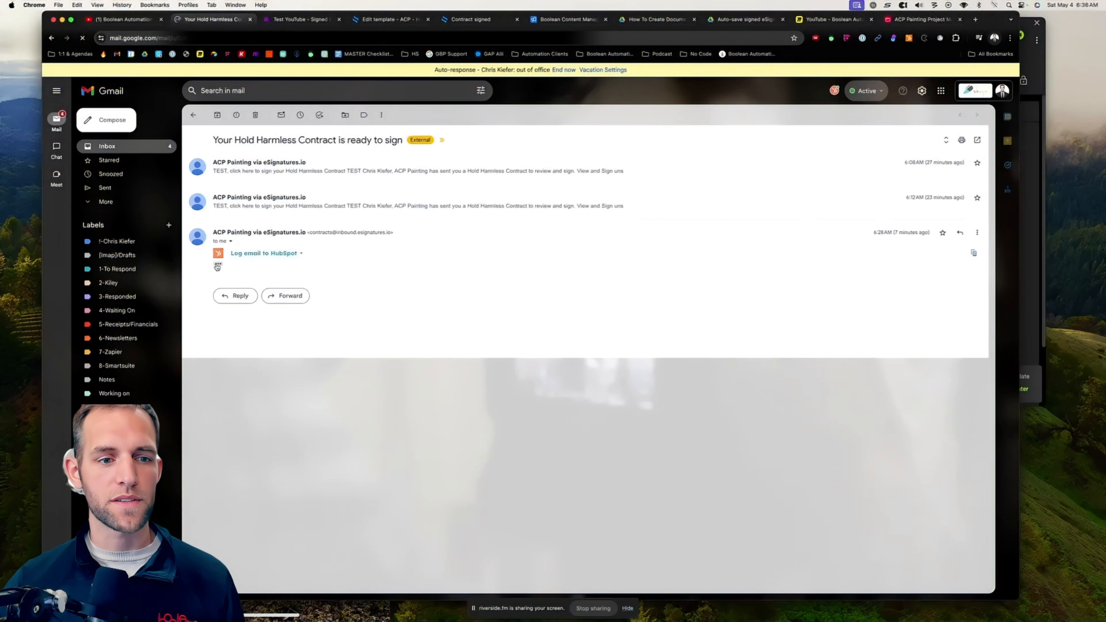
left_click(217, 267)
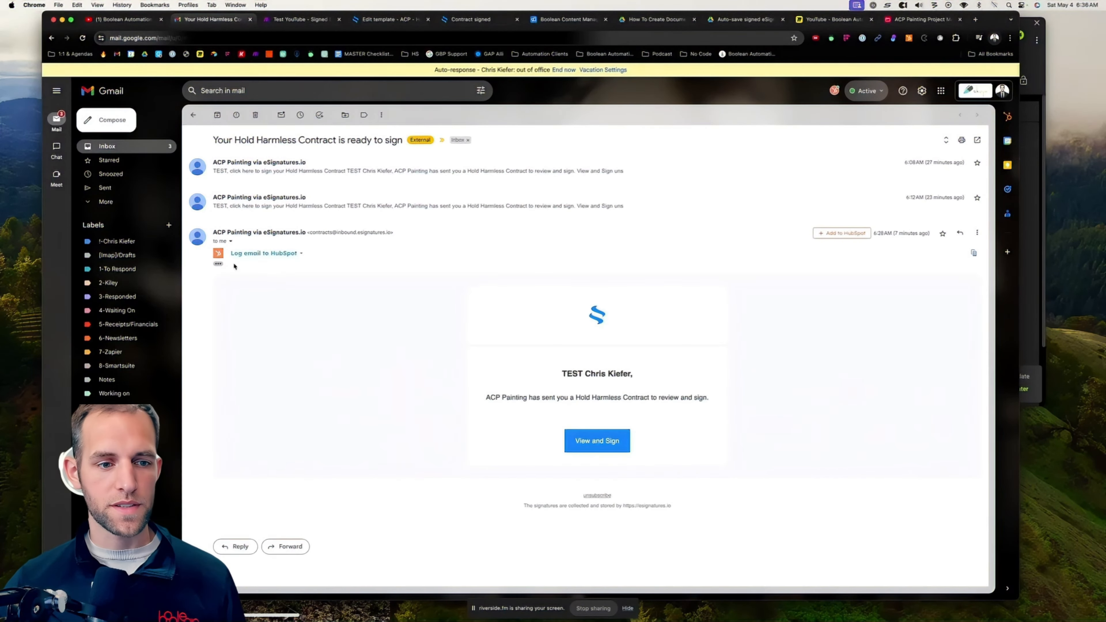
left_click(592, 442)
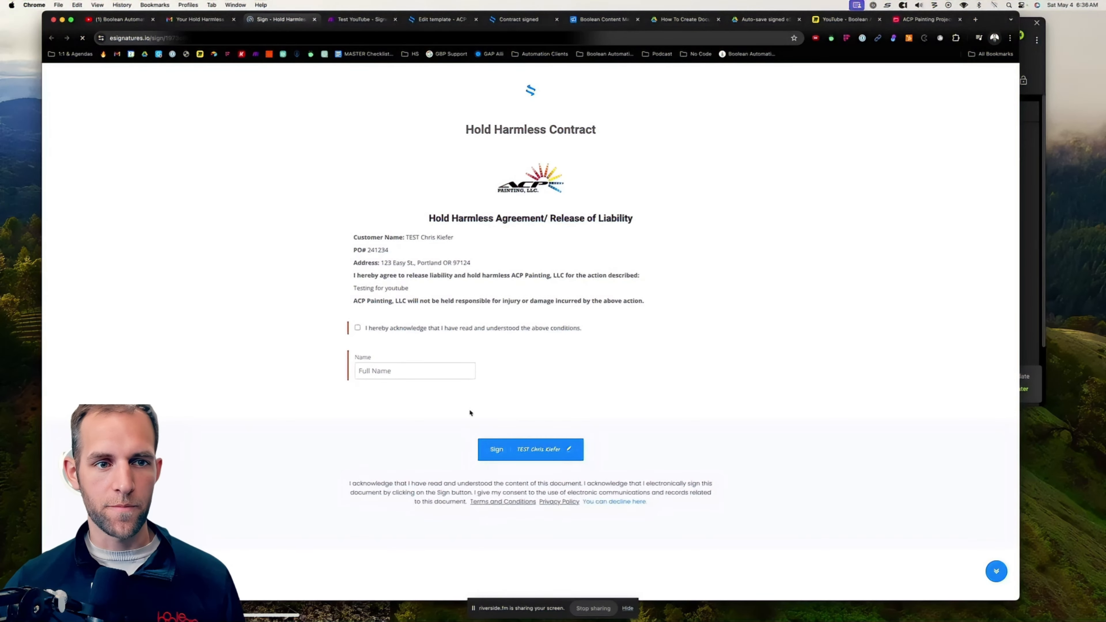
- Acknowledge the Hold Harmless Contract's conditions, fill in the signer's full name, and sign the contract
left_click(358, 328)
left_click(379, 371)
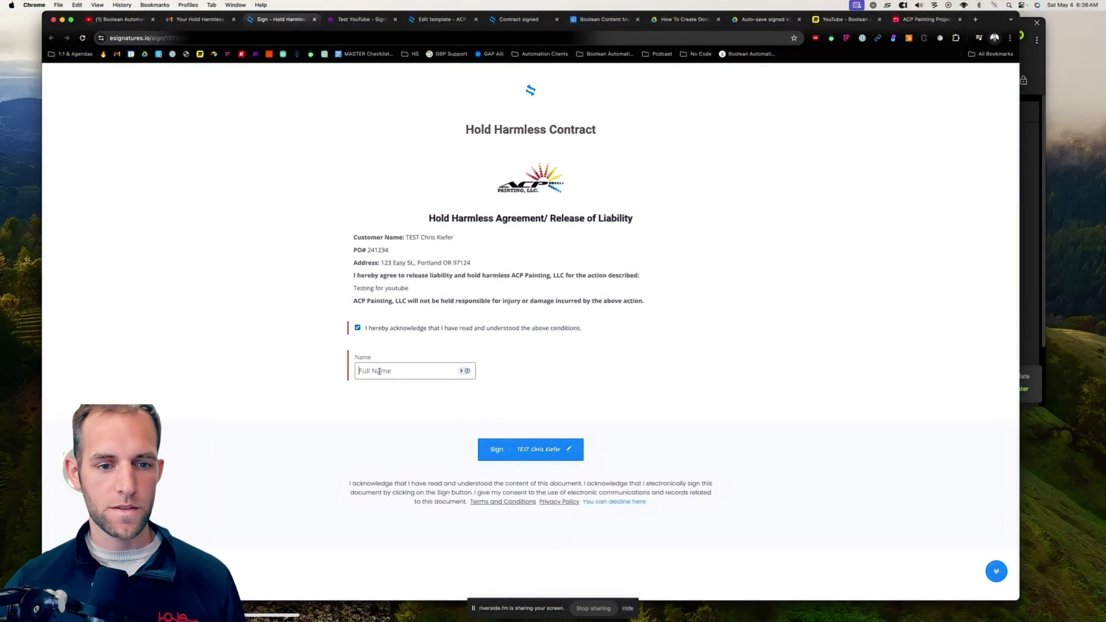
type("John Doe")
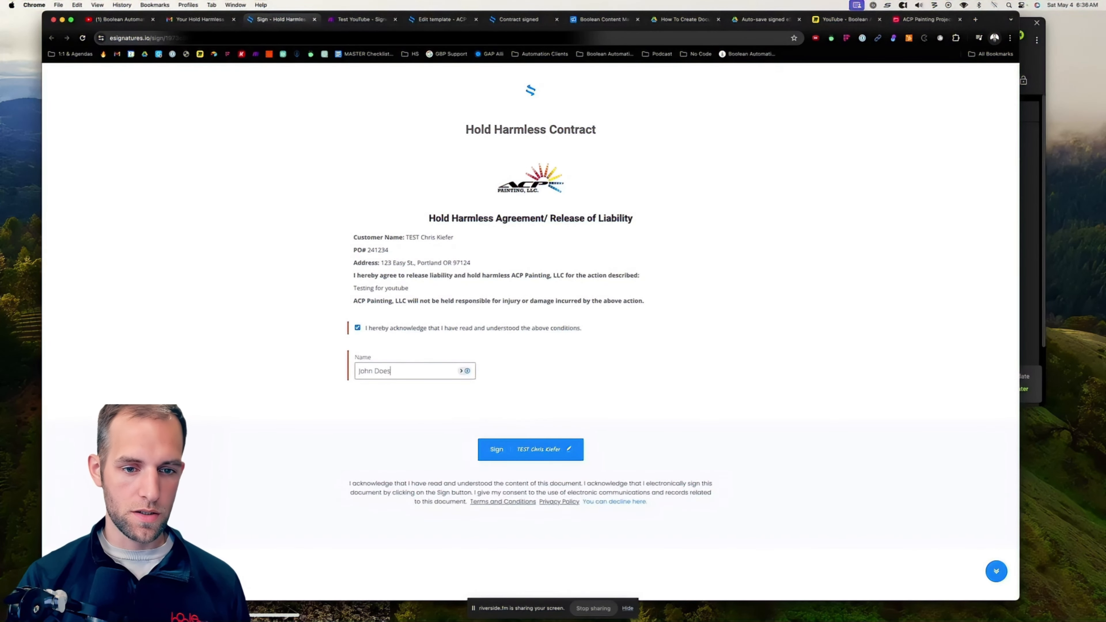
key("BackSpace")
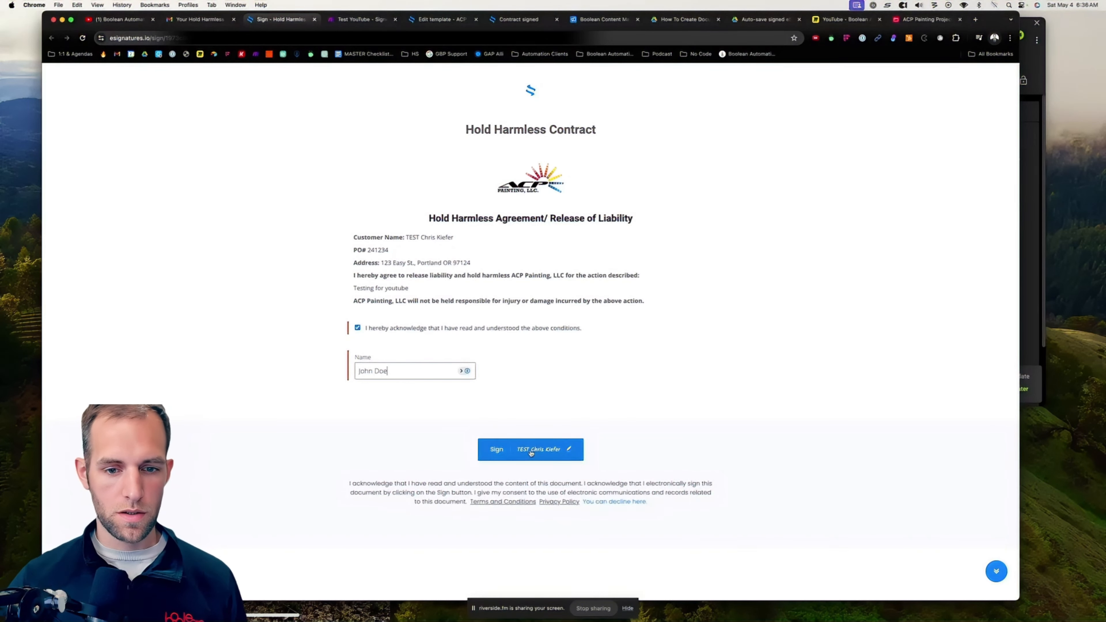
key("Return")
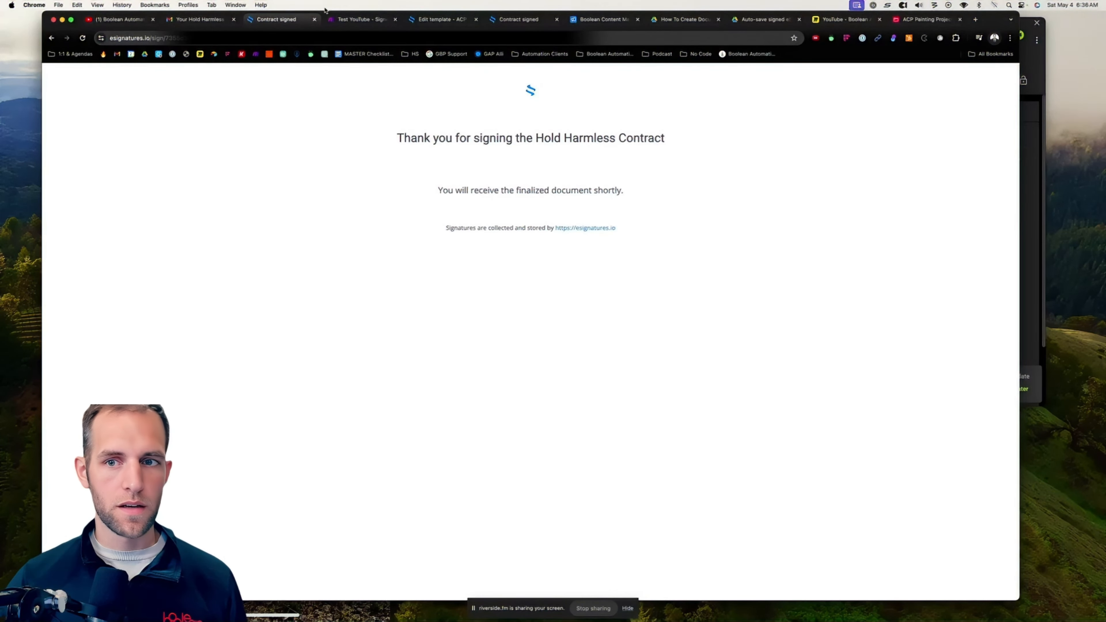
- Check the scenario's run in Make, and view the Signed Agreement attachment of the "Testing for youtube" record in Airtable
left_click(358, 20)
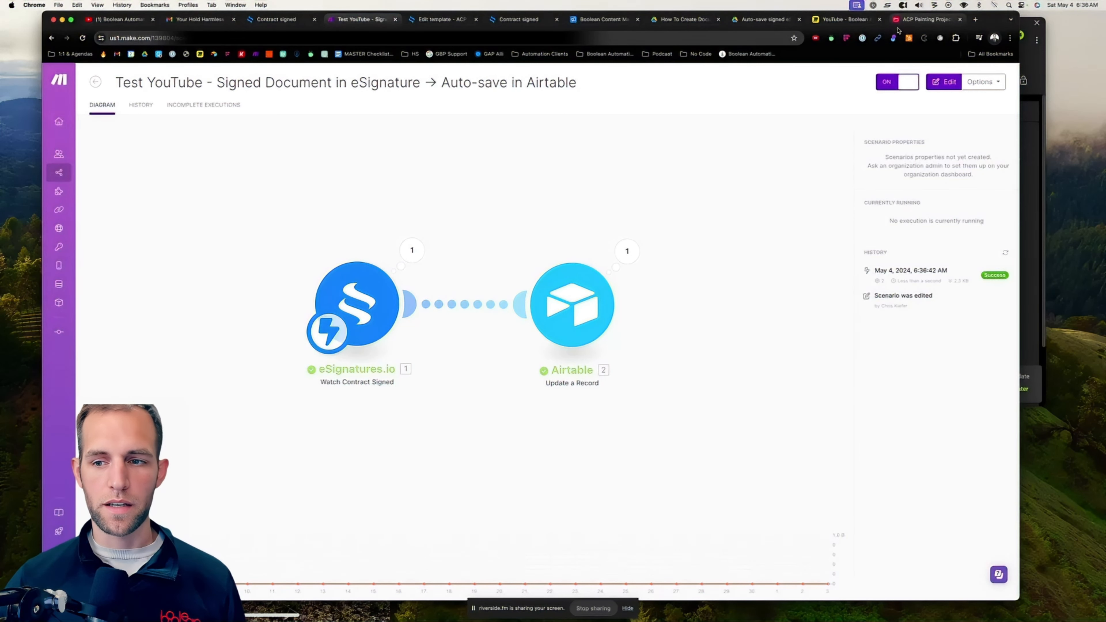
left_click(911, 20)
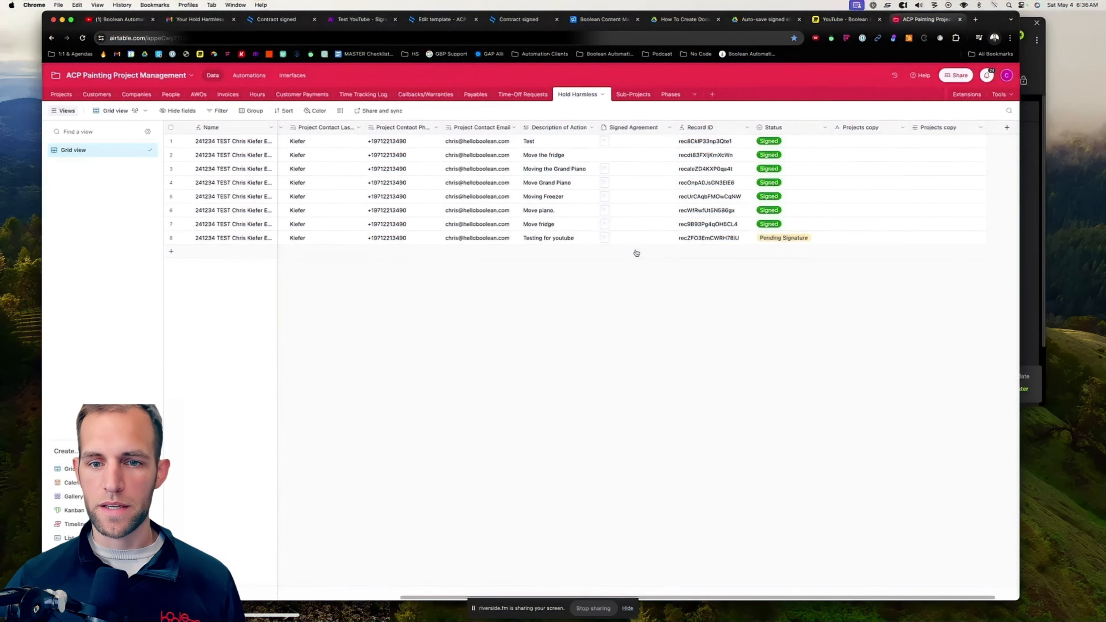
left_click(633, 240)
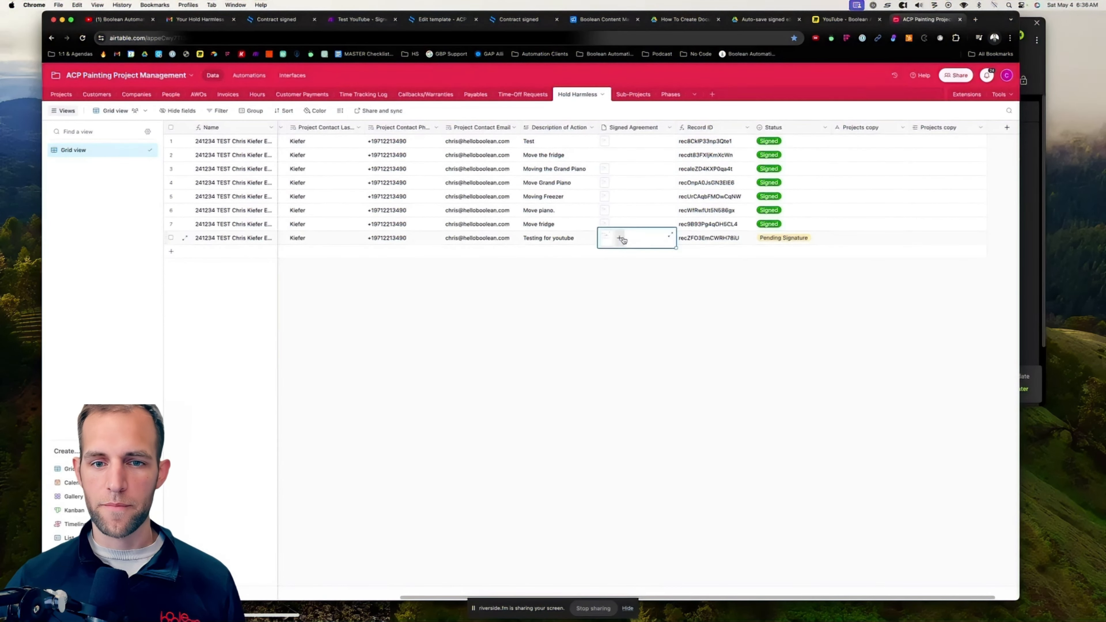
left_click(606, 240)
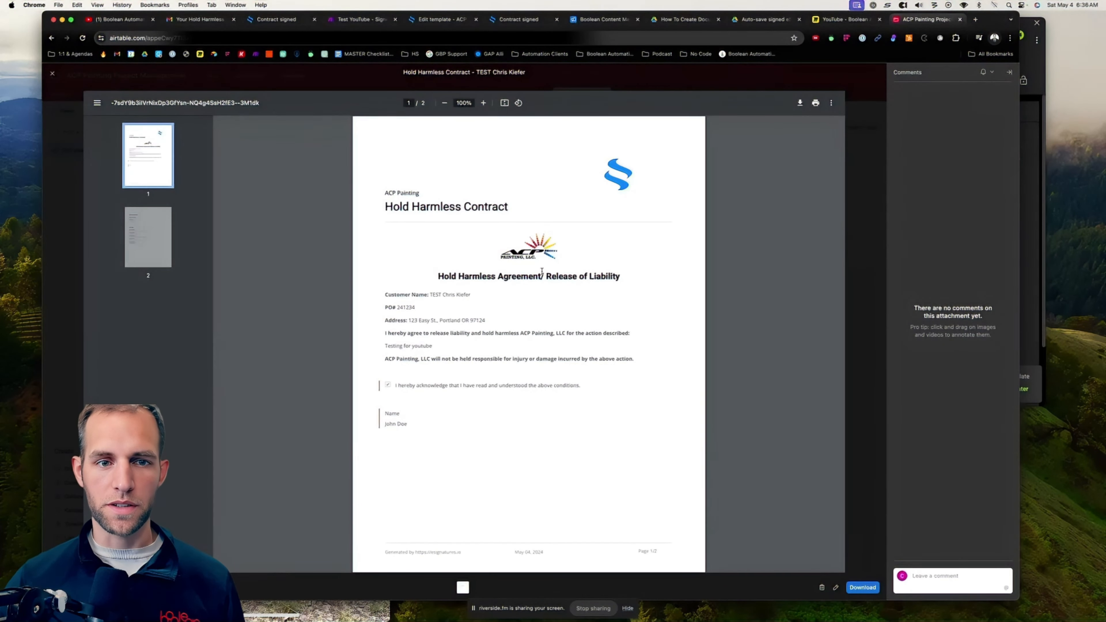
key("Escape")
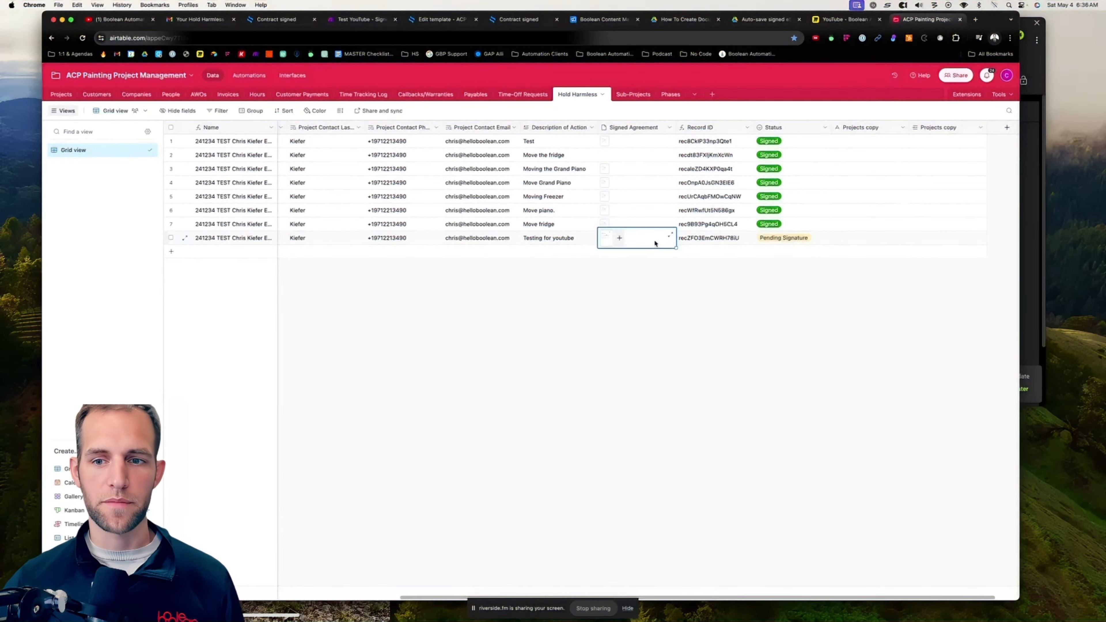
- Return to the Make scenario and set the Airtable module's Status field to Signed, confirming the module's settings
left_click(269, 21)
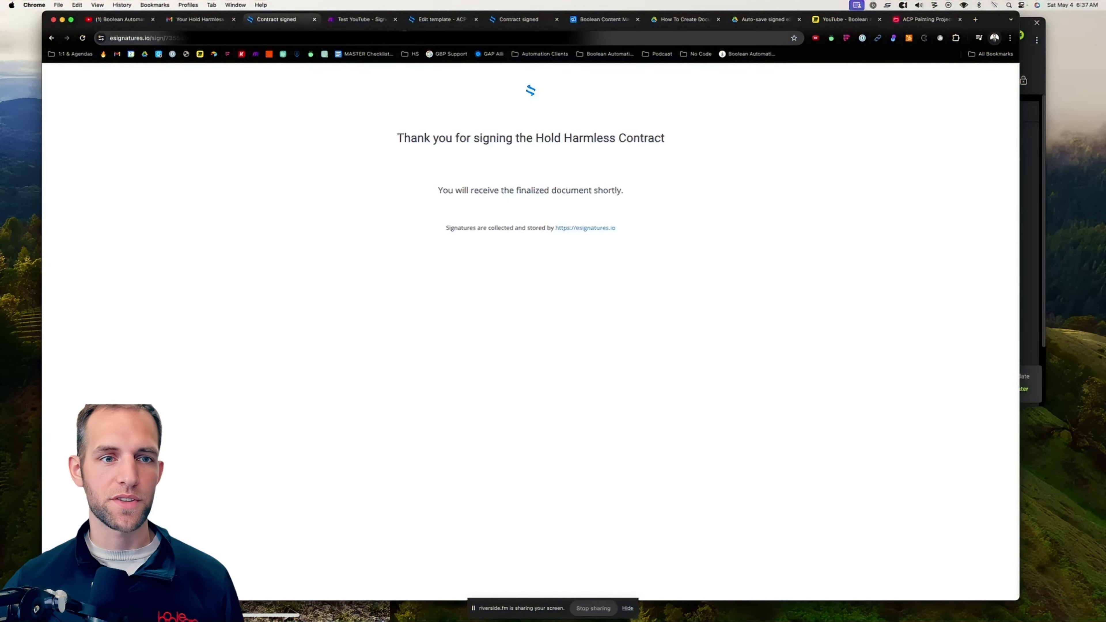
left_click(350, 24)
left_click(581, 320)
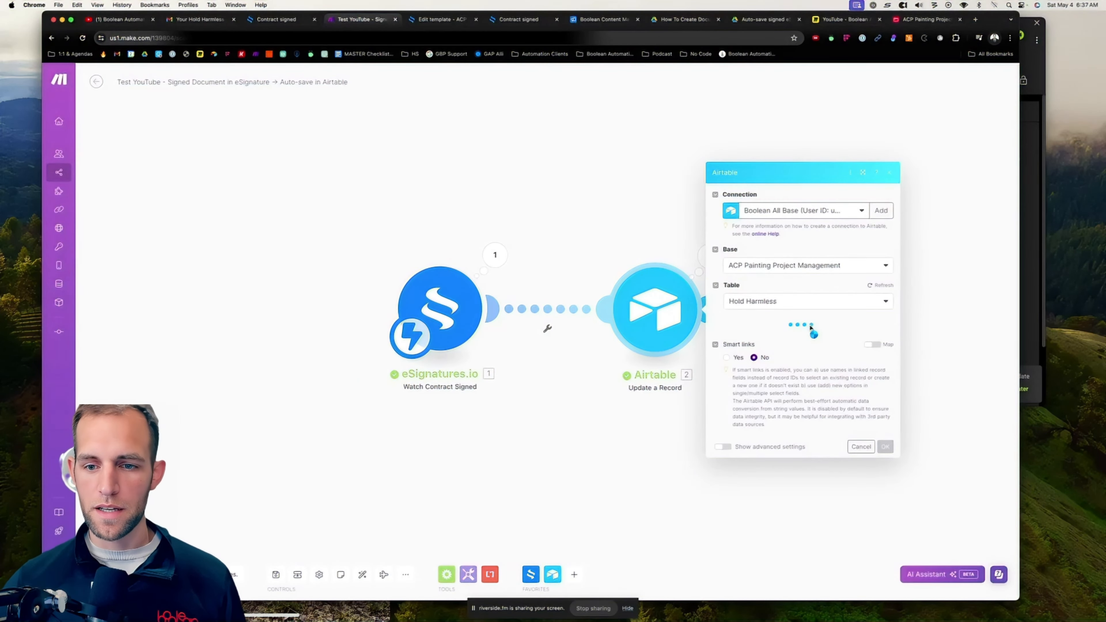
left_click(764, 533)
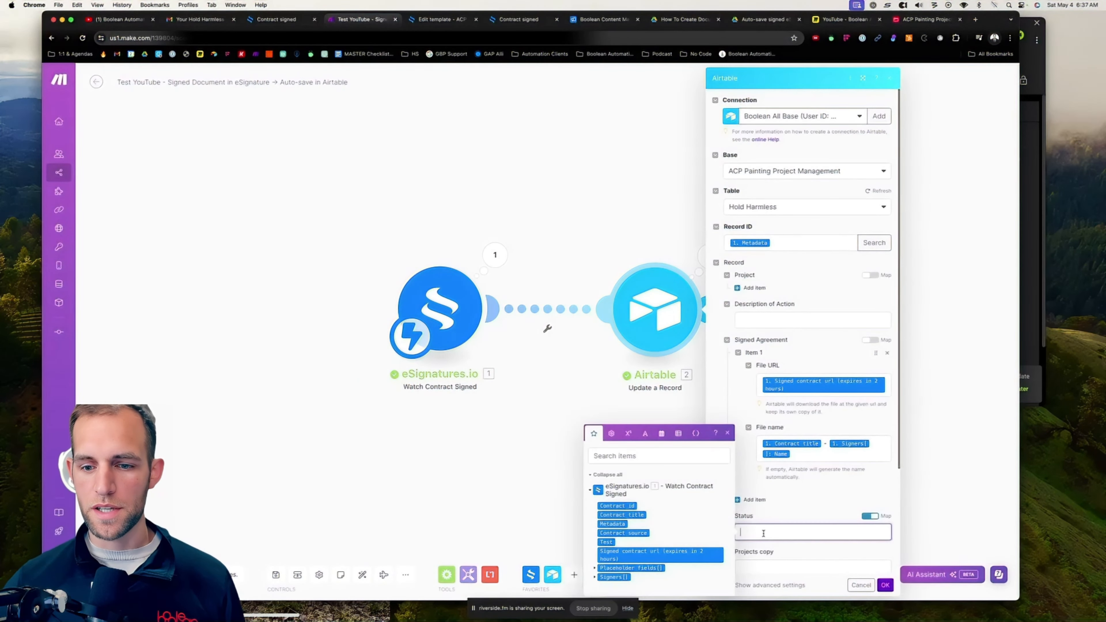
type("Signed")
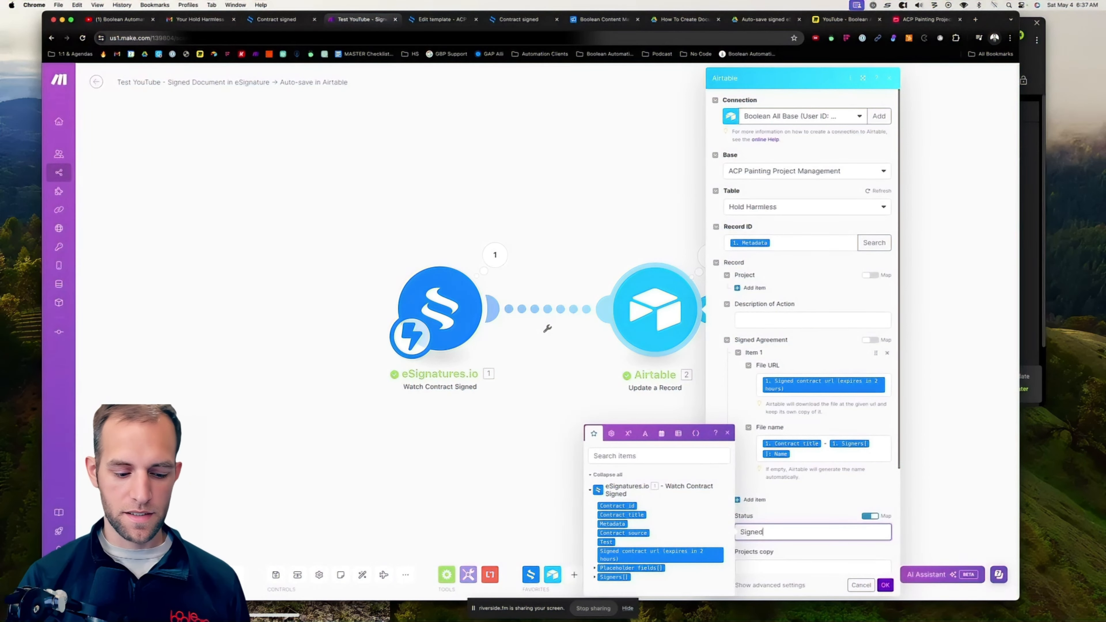
left_click(884, 585)
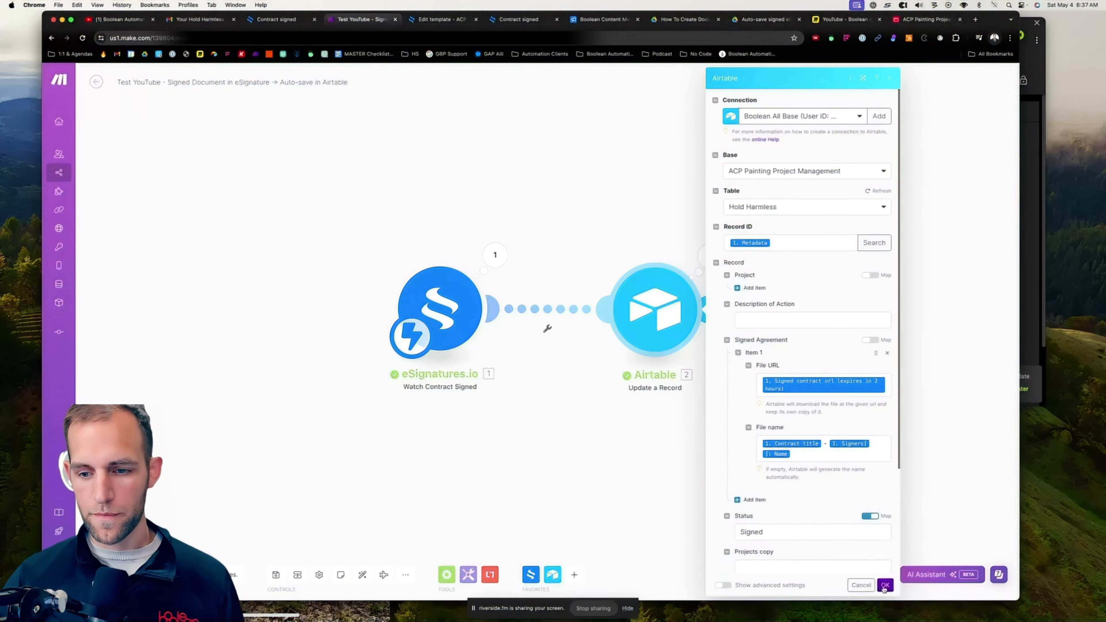
left_click(885, 586)
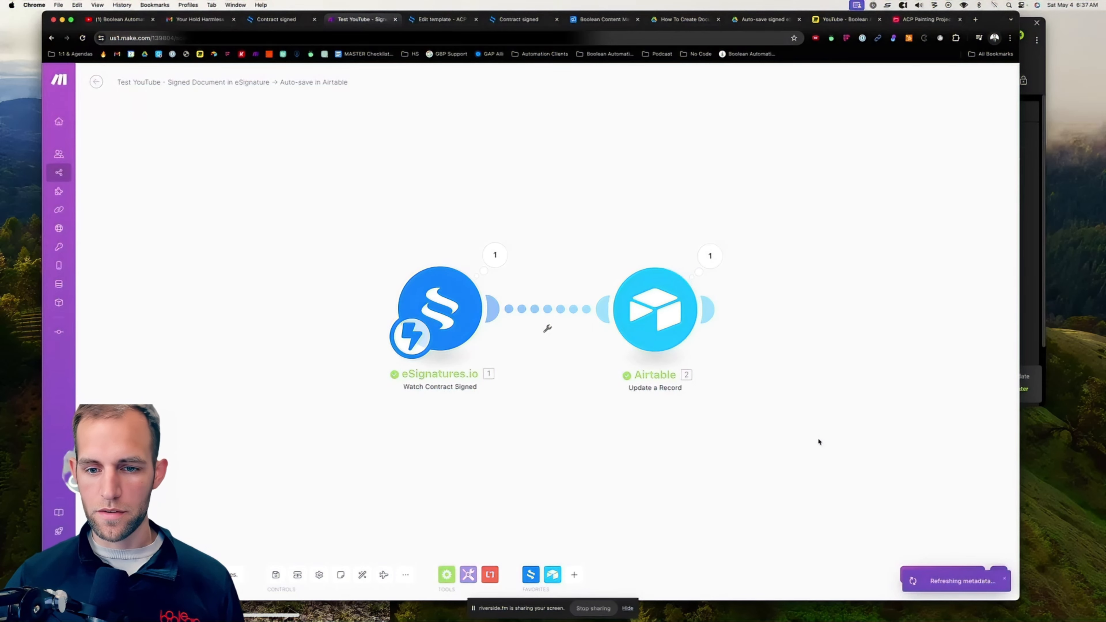
left_click_drag(819, 442, 738, 418)
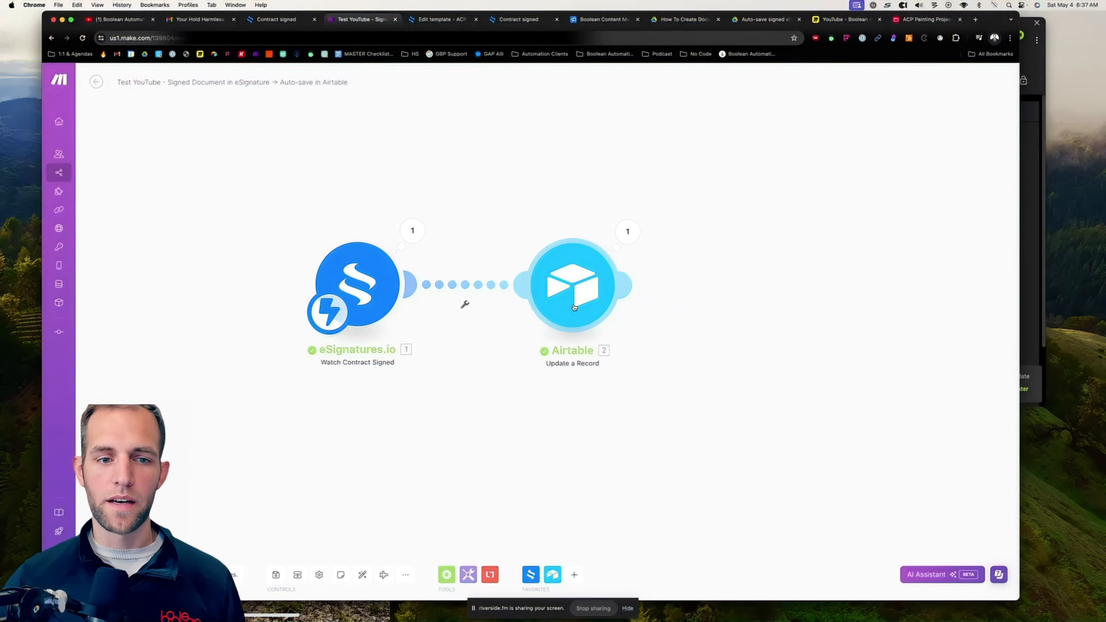